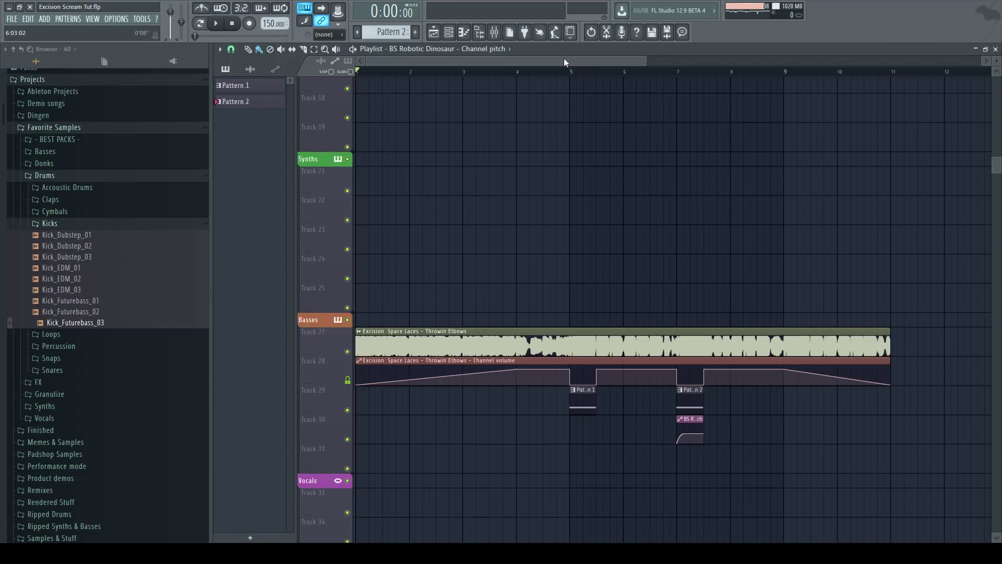
Mute the three automation tracks under the Excision sample and play the arrangement.
{"action": "mouse_move", "coordinate": [491, 361]}
{"action": "mouse_move", "coordinate": [391, 372]}
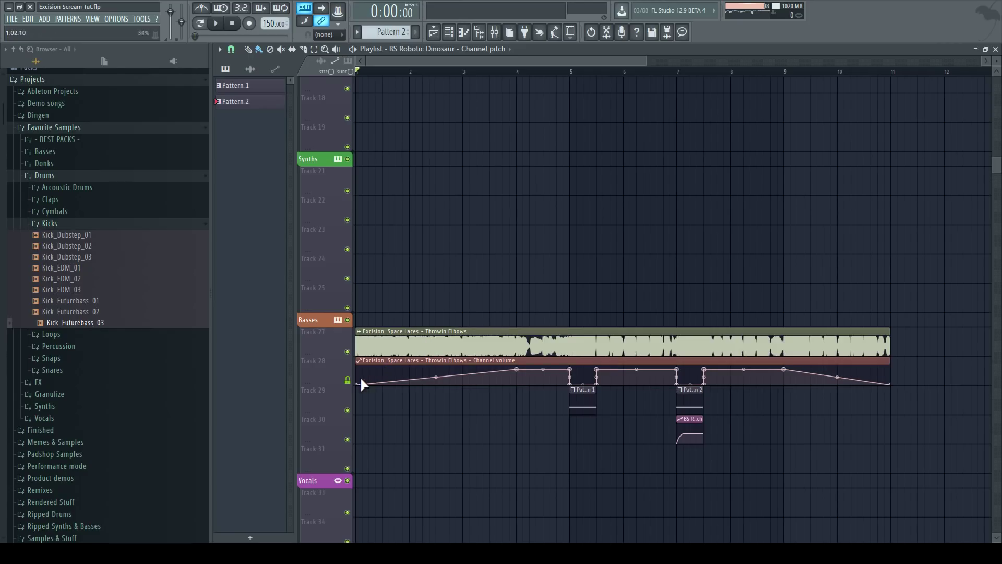
{"action": "left_click", "coordinate": [348, 381]}
{"action": "left_click", "coordinate": [347, 410]}
{"action": "left_click", "coordinate": [347, 439]}
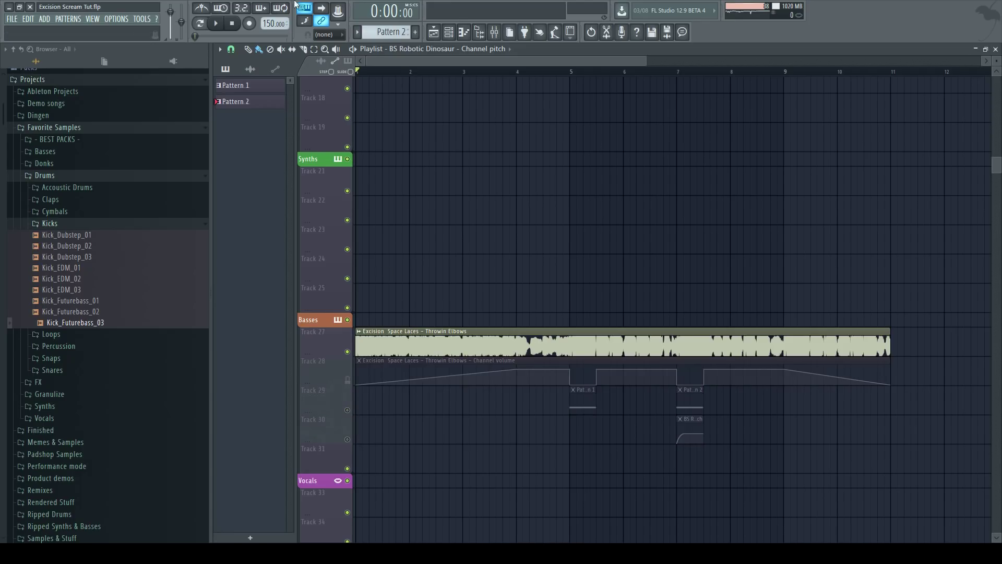
{"action": "left_click", "coordinate": [215, 23]}
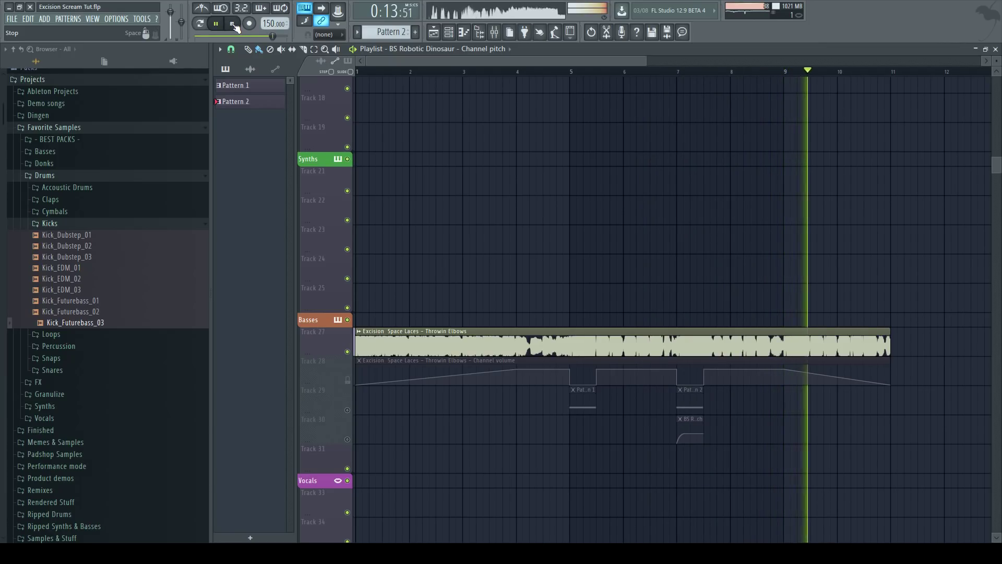
Audition the drop by stopping and restarting playback from bars 5 and 7.
{"action": "left_click", "coordinate": [233, 24]}
{"action": "left_click", "coordinate": [680, 77]}
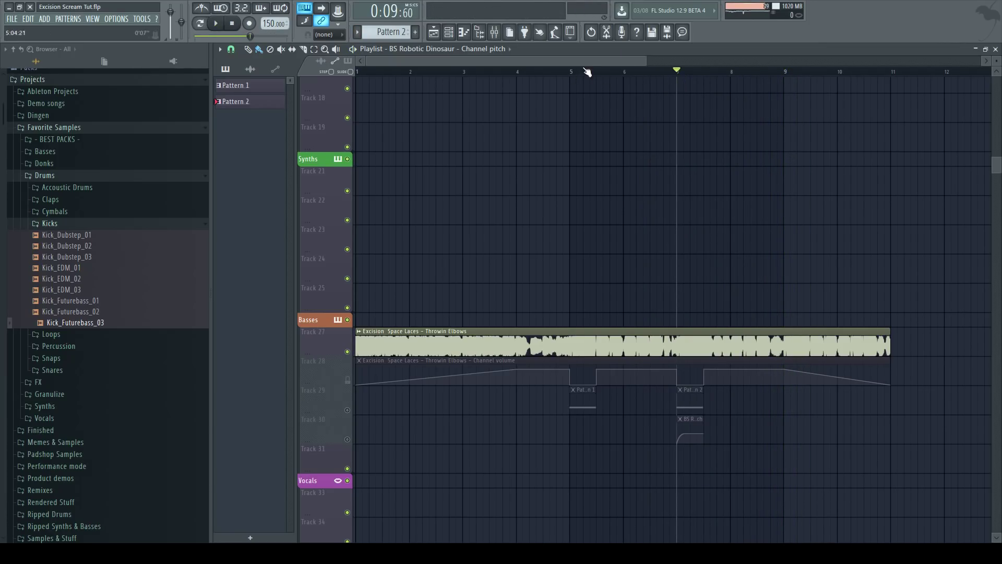
{"action": "left_click", "coordinate": [572, 74]}
{"action": "key", "text": "space"}
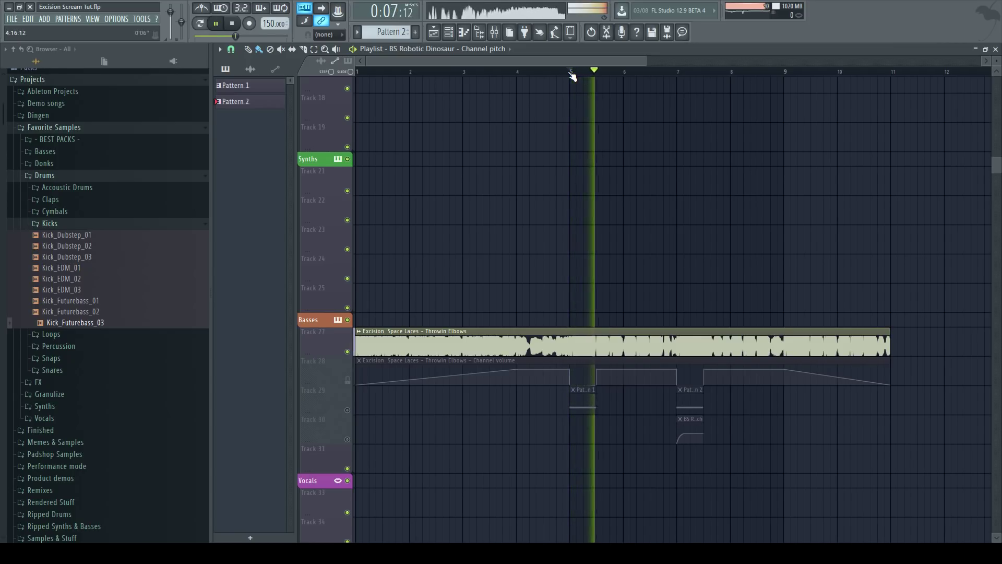
{"action": "key", "text": "space"}
{"action": "left_click", "coordinate": [692, 75]}
{"action": "left_click", "coordinate": [679, 73]}
{"action": "key", "text": "space"}
{"action": "key", "text": "space"}
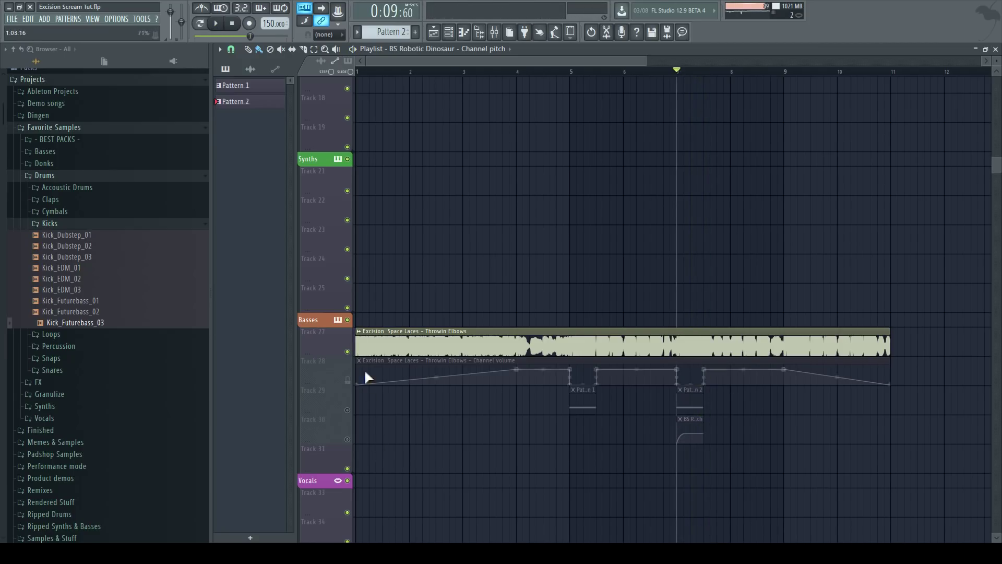
{"action": "left_click", "coordinate": [573, 74]}
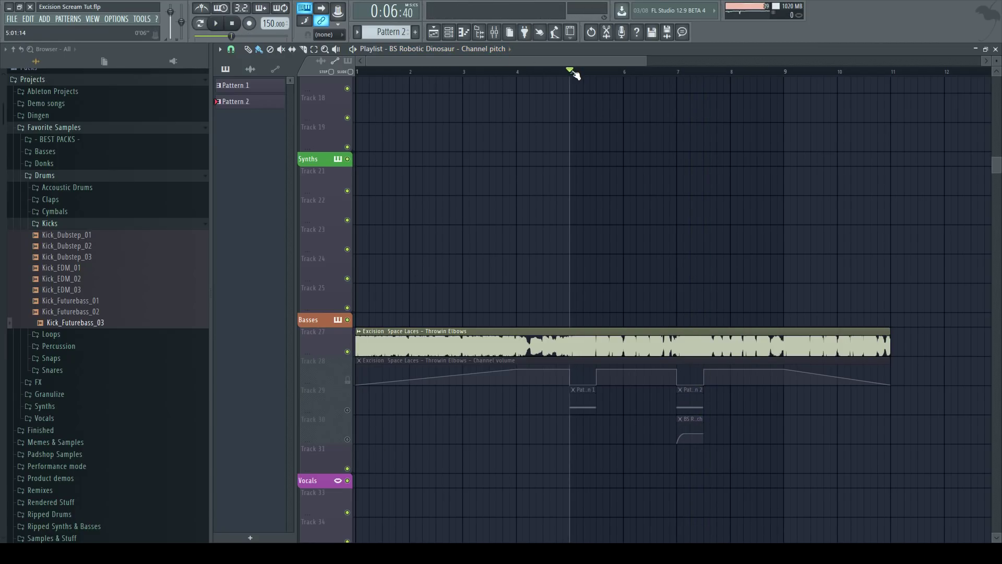
Unmute the three automation tracks, play the arrangement again, and return the playhead to bar 5.
{"action": "left_click", "coordinate": [232, 23]}
{"action": "left_click_drag", "start_coordinate": [353, 380], "coordinate": [349, 439]}
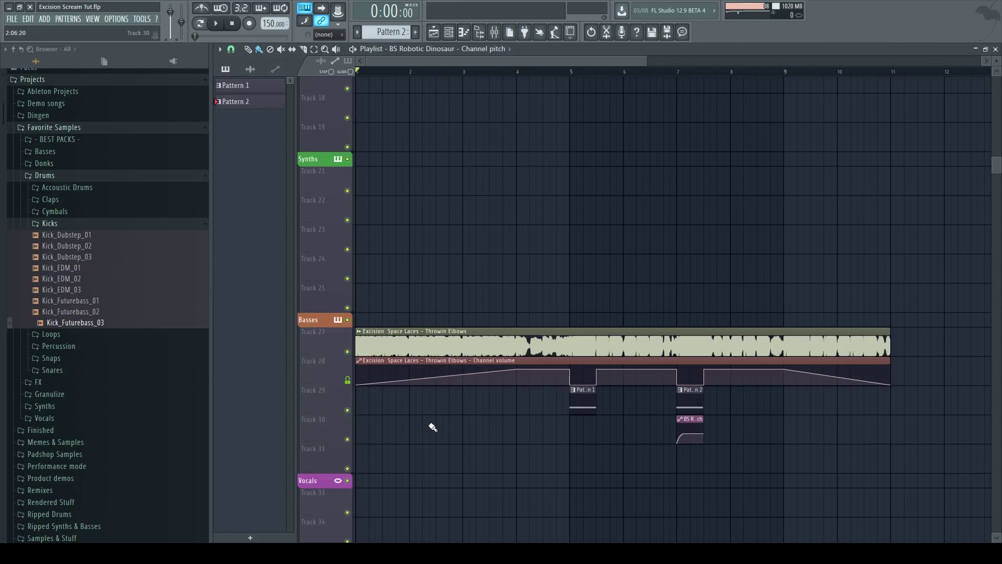
{"action": "key", "text": "space"}
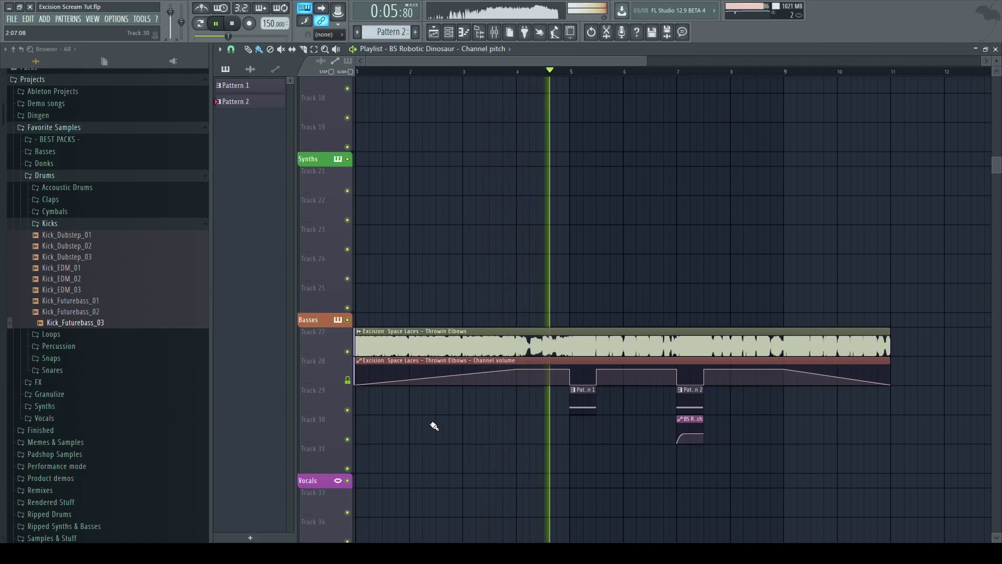
{"action": "left_click", "coordinate": [241, 25]}
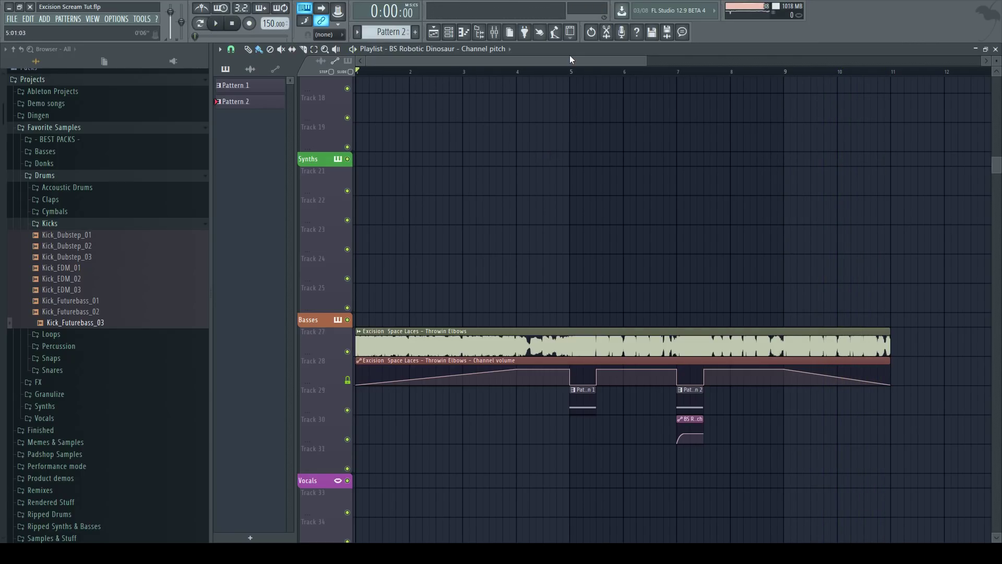
{"action": "left_click", "coordinate": [574, 73]}
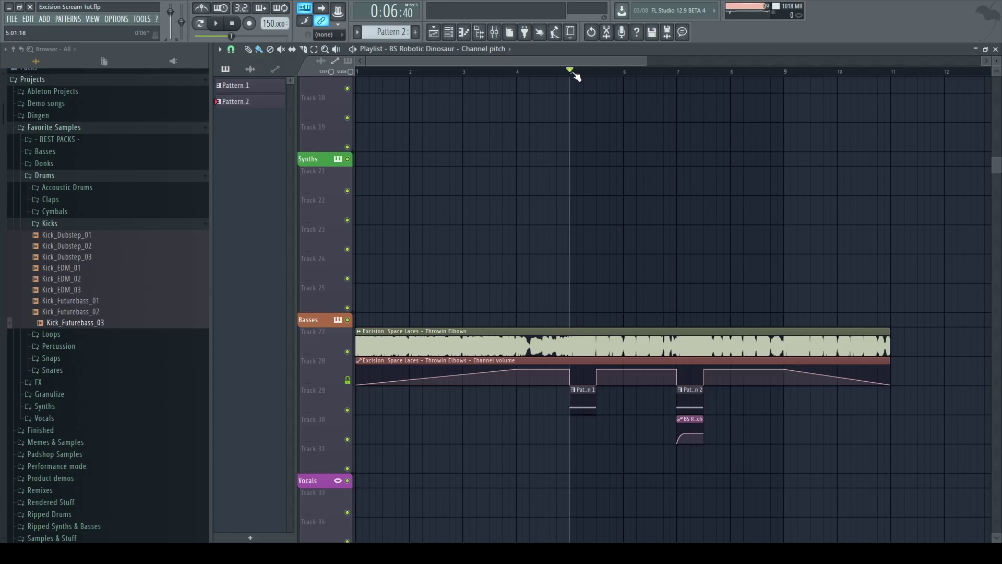
Open the BS Robotic Dinosaur Serum instrument from the channel rack.
{"action": "left_click", "coordinate": [451, 32]}
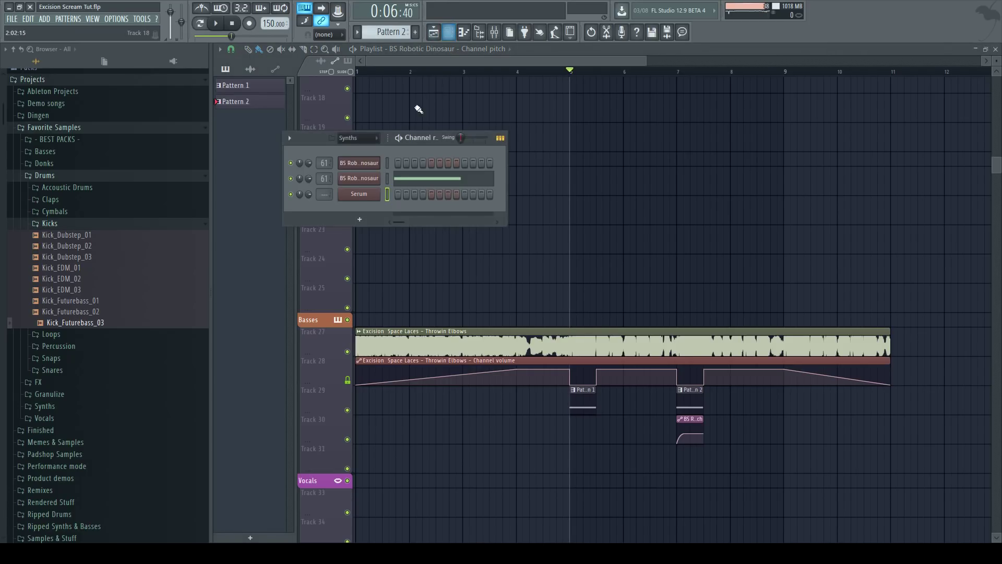
{"action": "left_click", "coordinate": [380, 168]}
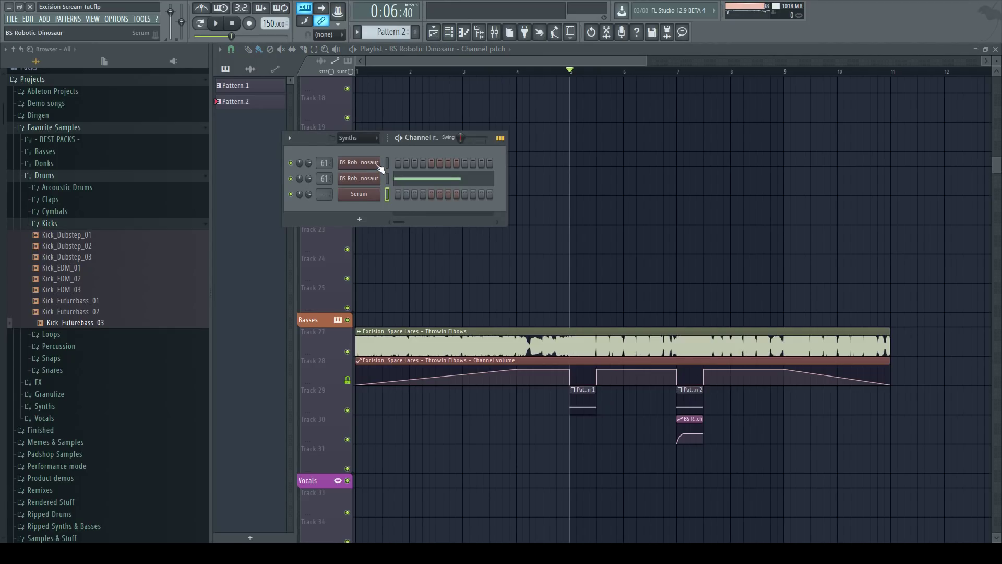
{"action": "left_click_drag", "start_coordinate": [759, 123], "coordinate": [681, 112]}
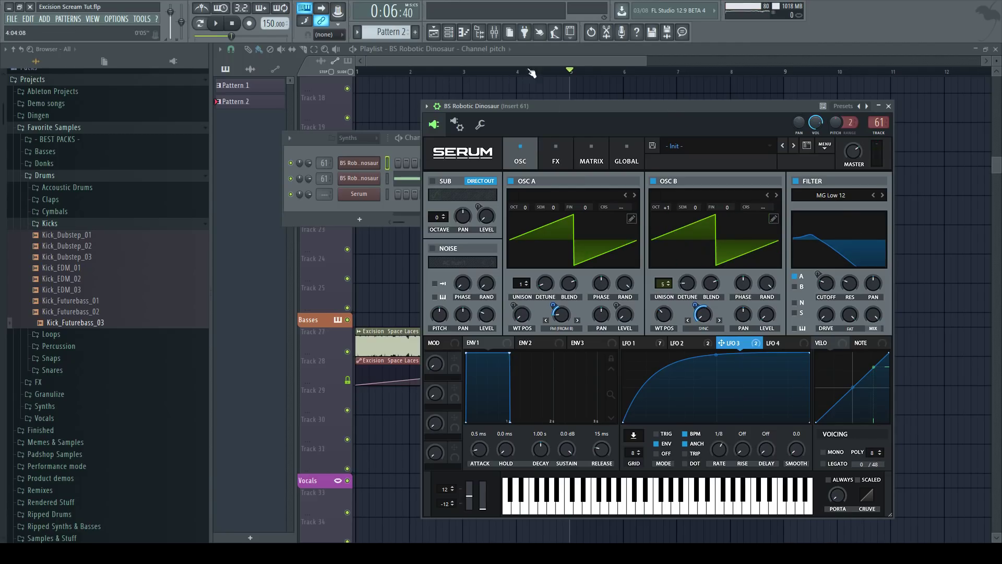
{"action": "left_click", "coordinate": [522, 50]}
{"action": "scroll", "coordinate": [495, 151], "scroll_direction": "up", "scroll_amount": 6}
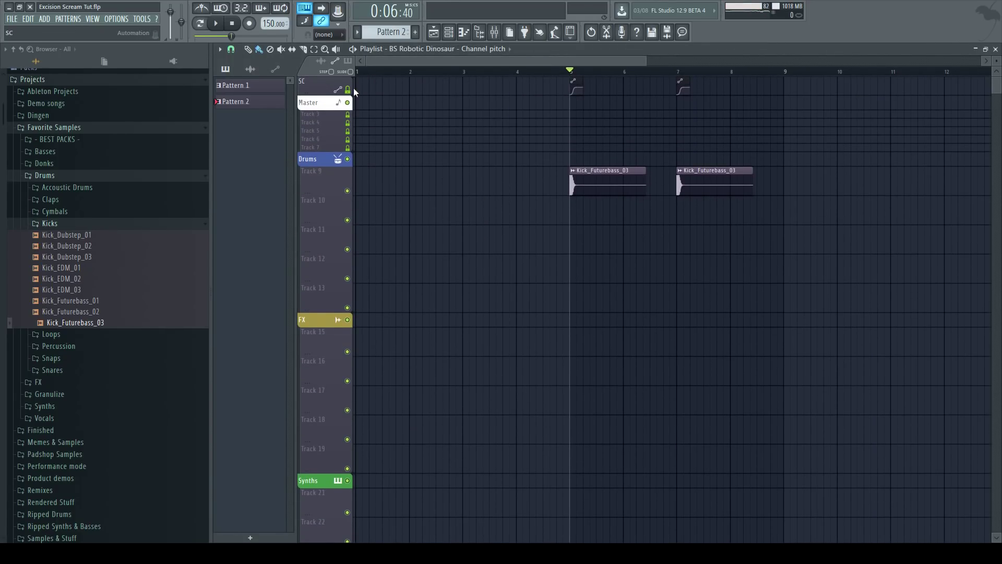
{"action": "left_click", "coordinate": [464, 32]}
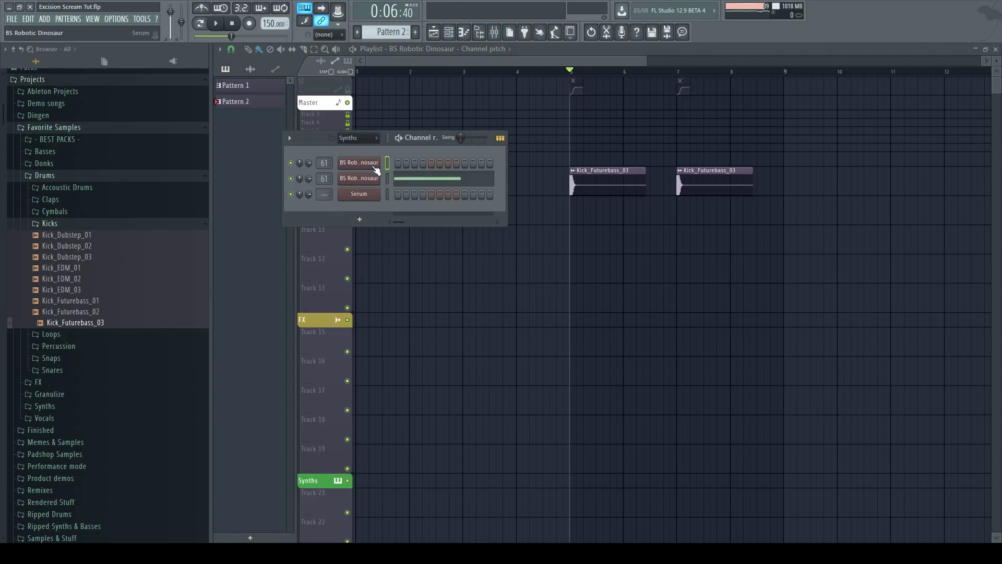
{"action": "left_click", "coordinate": [359, 162]}
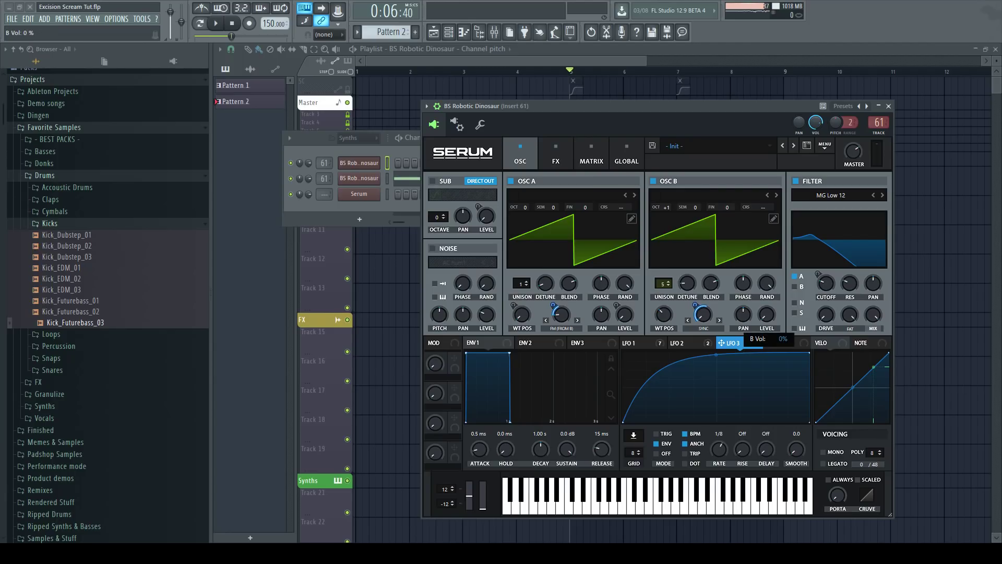
Examine the LFO 1, LFO 2 and LFO 3 tabs along with OSC B's unison and detune settings.
{"action": "left_click", "coordinate": [638, 343]}
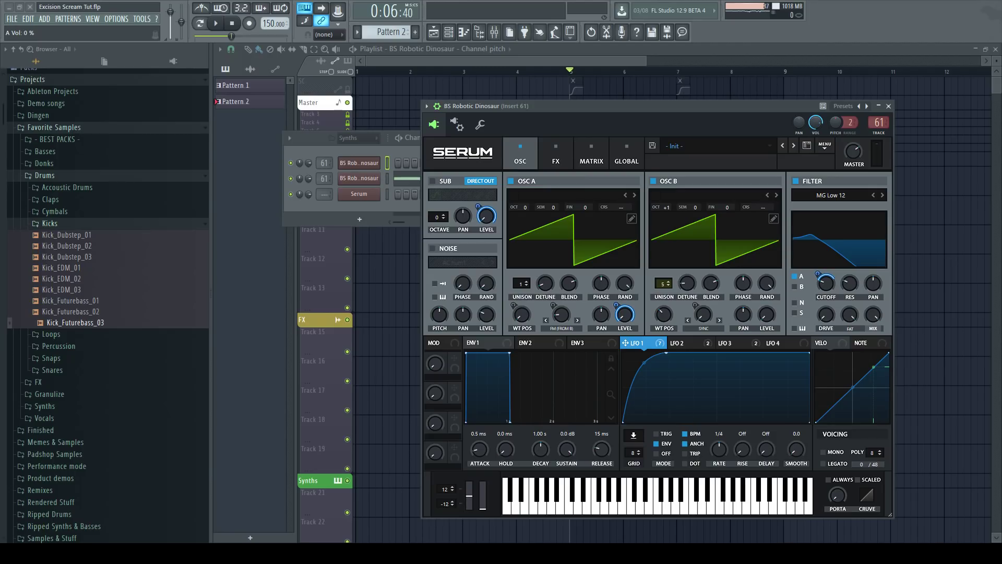
{"action": "left_click", "coordinate": [664, 284]}
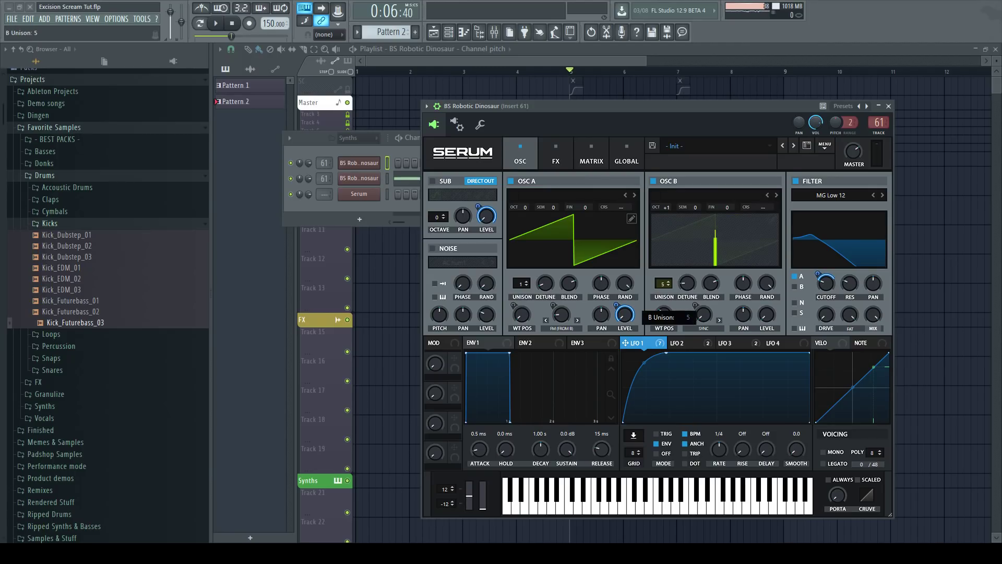
{"action": "left_click_drag", "start_coordinate": [687, 283], "coordinate": [687, 281]}
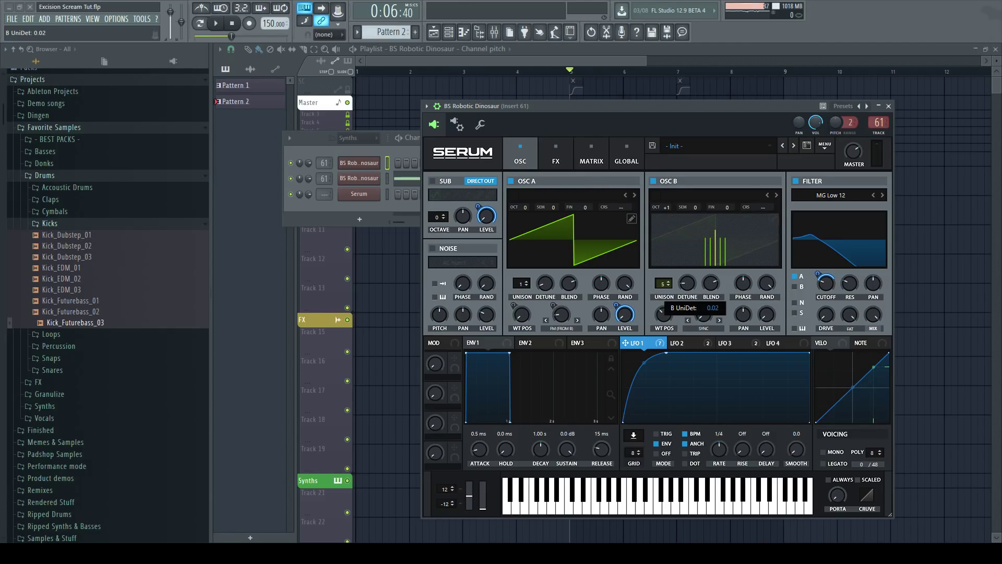
{"action": "left_click", "coordinate": [687, 283]}
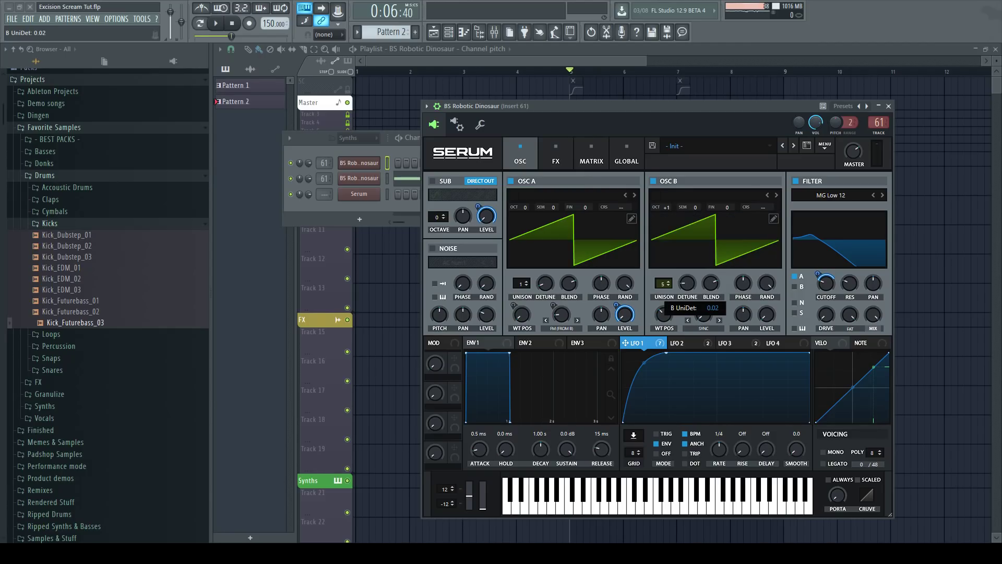
{"action": "left_click", "coordinate": [686, 343]}
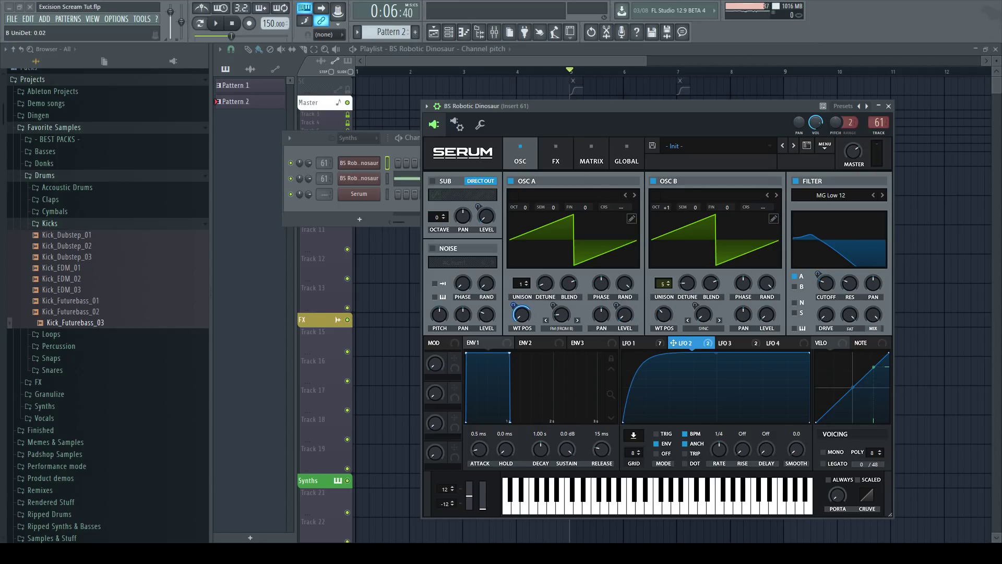
{"action": "left_click", "coordinate": [734, 343]}
{"action": "left_click", "coordinate": [686, 343]}
{"action": "left_click", "coordinate": [638, 343]}
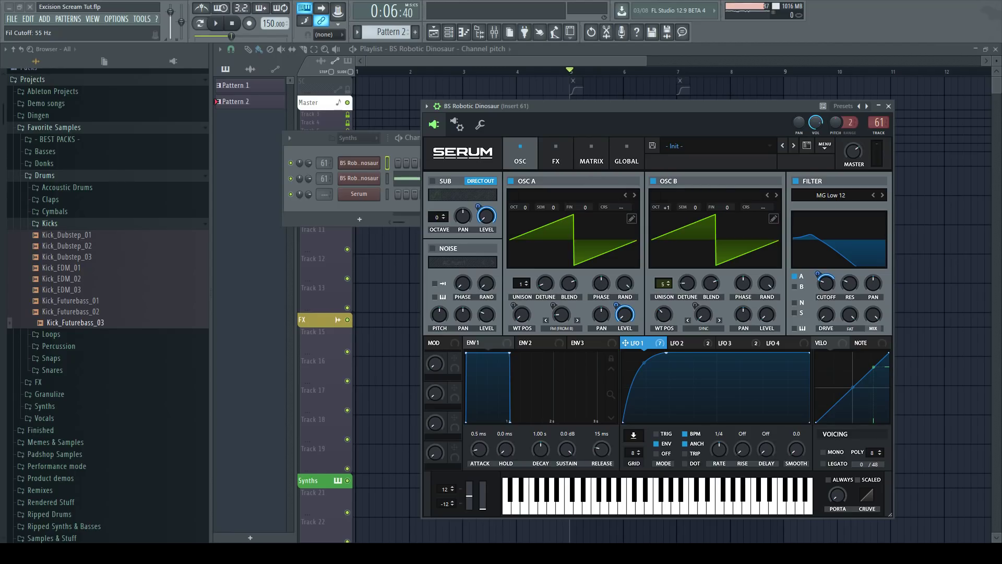
{"action": "mouse_move", "coordinate": [818, 274]}
{"action": "left_click", "coordinate": [686, 343]}
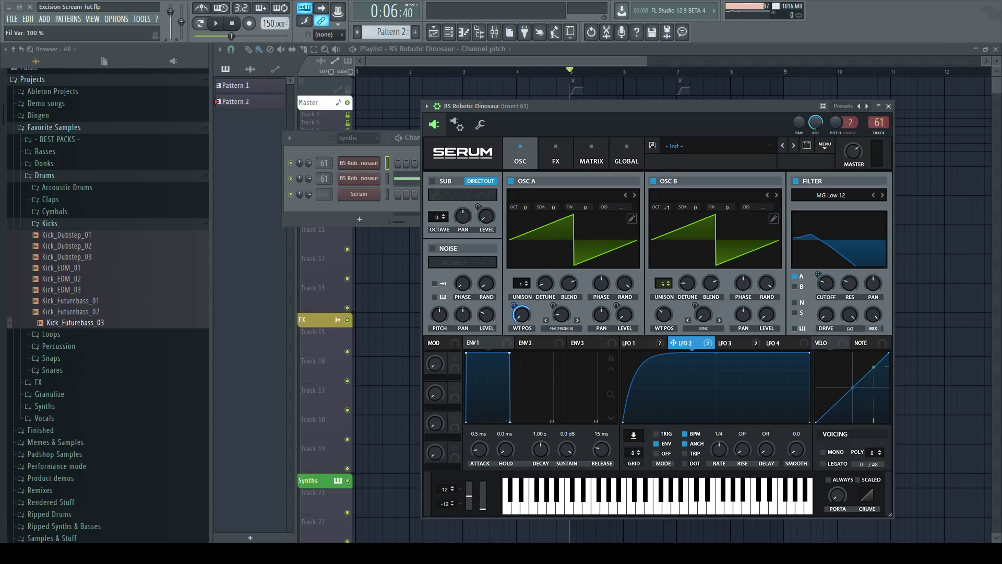
Examine OSC A's wavetable position and warp knobs and their LFO modulation amounts.
{"action": "left_click", "coordinate": [521, 315]}
{"action": "left_click", "coordinate": [521, 315], "text": "ctrl+alt"}
{"action": "left_click", "coordinate": [731, 343]}
{"action": "left_click", "coordinate": [562, 315]}
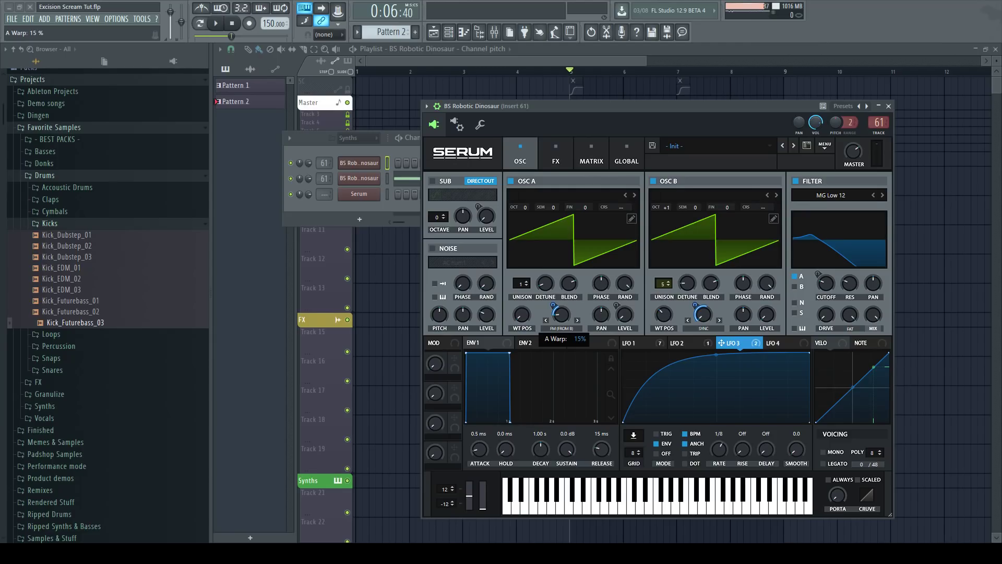
{"action": "left_click", "coordinate": [553, 305]}
{"action": "left_click", "coordinate": [561, 315]}
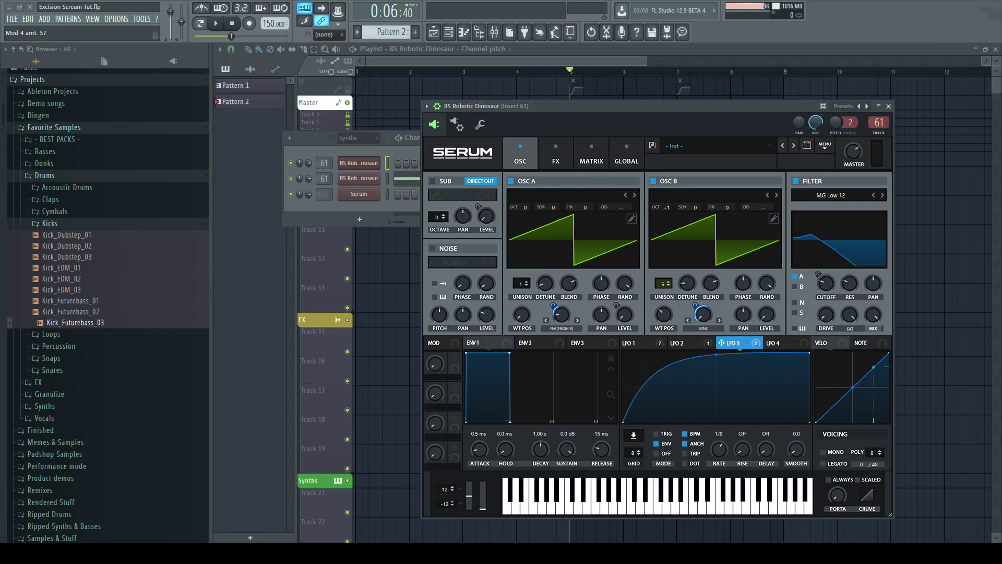
Open the FX page and examine the EQ's modulated frequency and its filter type options.
{"action": "left_click", "coordinate": [556, 154]}
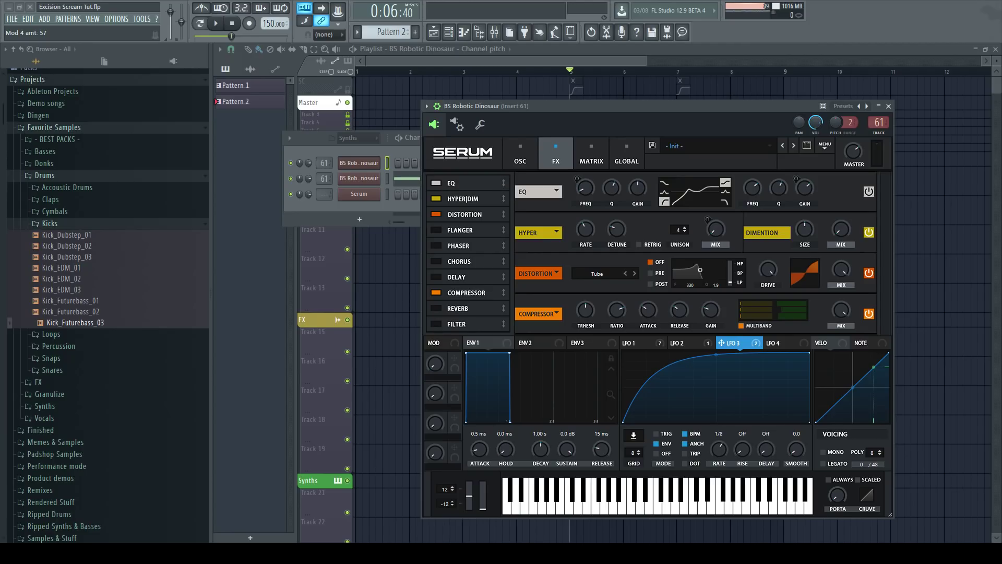
{"action": "left_click", "coordinate": [683, 343]}
{"action": "left_click", "coordinate": [636, 343]}
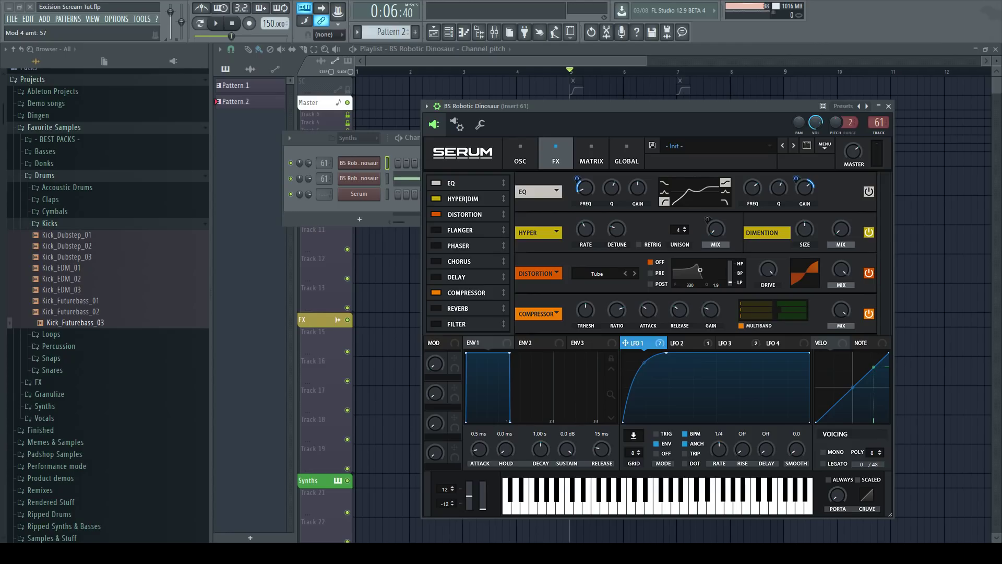
{"action": "left_click", "coordinate": [585, 188]}
{"action": "left_click", "coordinate": [665, 182]}
{"action": "left_click", "coordinate": [665, 202]}
Save the project and toggle the EQ effect off and back on to compare.
{"action": "key", "text": "ctrl+s"}
{"action": "left_click", "coordinate": [805, 188]}
{"action": "mouse_move", "coordinate": [805, 188]}
{"action": "left_click", "coordinate": [436, 183]}
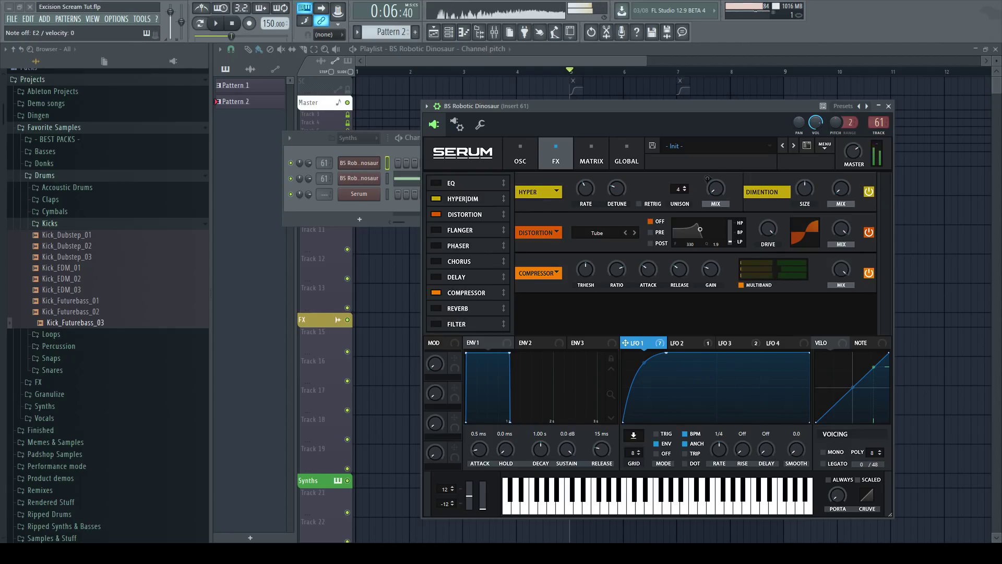
{"action": "left_click", "coordinate": [436, 184]}
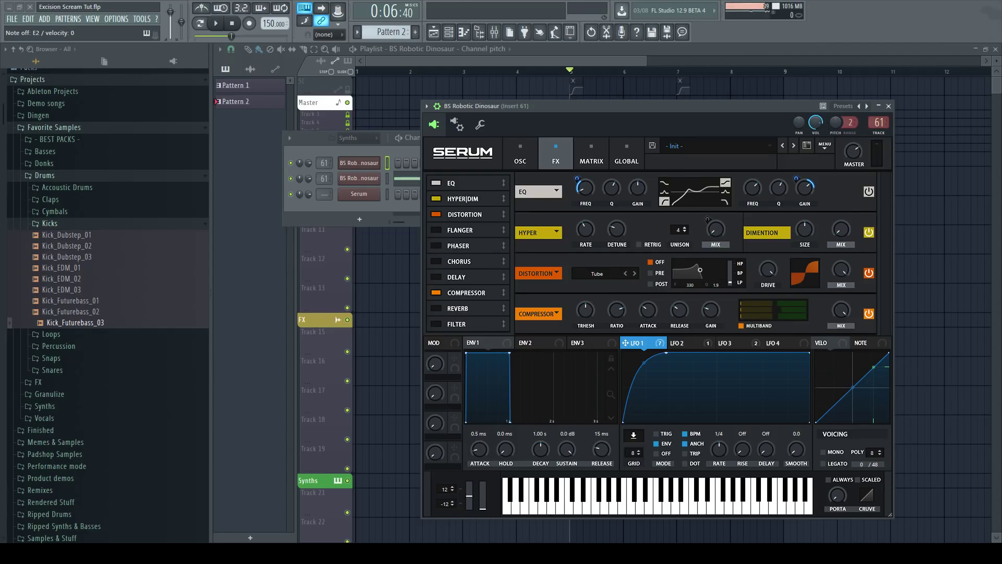
Inspect LFO 2's modulation of the Hyper mix and increase the distortion drive.
{"action": "left_click", "coordinate": [687, 343]}
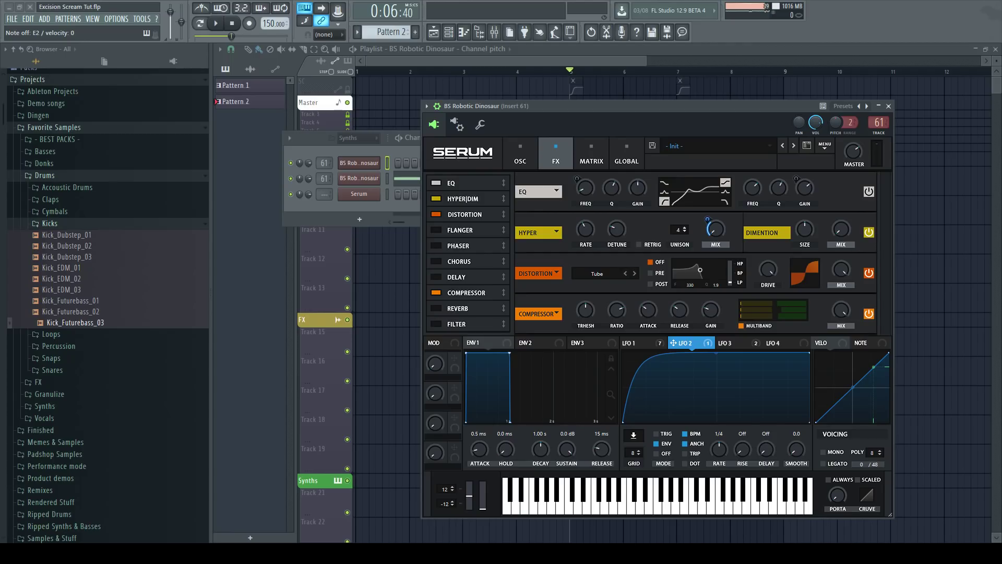
{"action": "left_click", "coordinate": [716, 230]}
{"action": "left_click", "coordinate": [708, 219]}
{"action": "left_click_drag", "start_coordinate": [768, 270], "coordinate": [768, 256]}
Bypass and re-enable the distortion effect for comparison, check the compressor gain, and close the Serum window.
{"action": "left_click", "coordinate": [436, 214]}
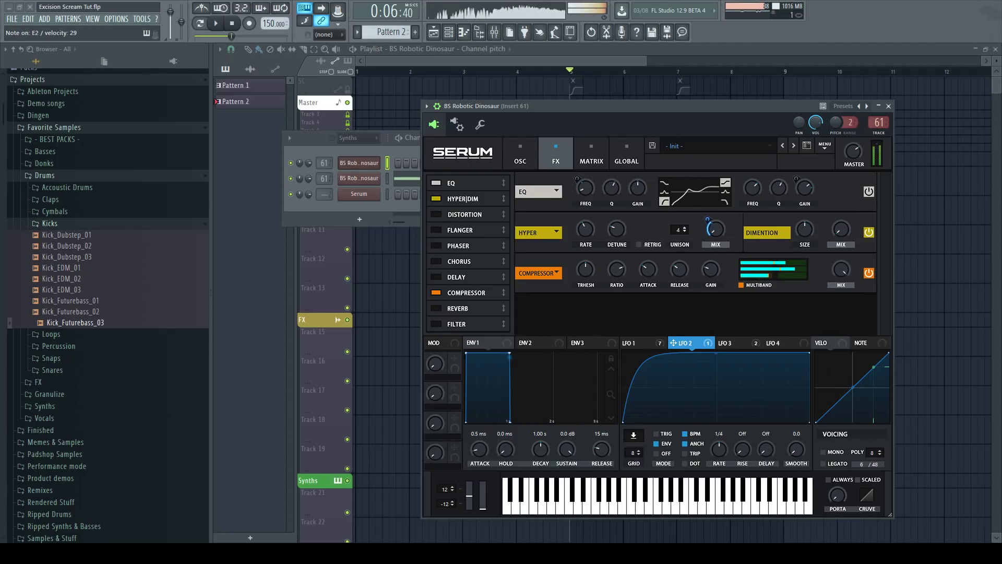
{"action": "left_click", "coordinate": [436, 215]}
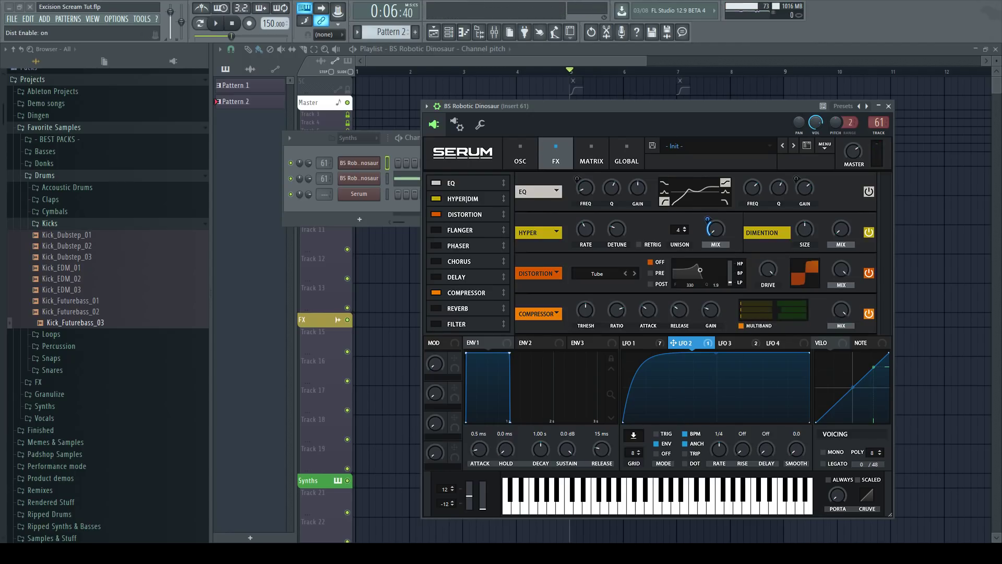
{"action": "left_click", "coordinate": [711, 311]}
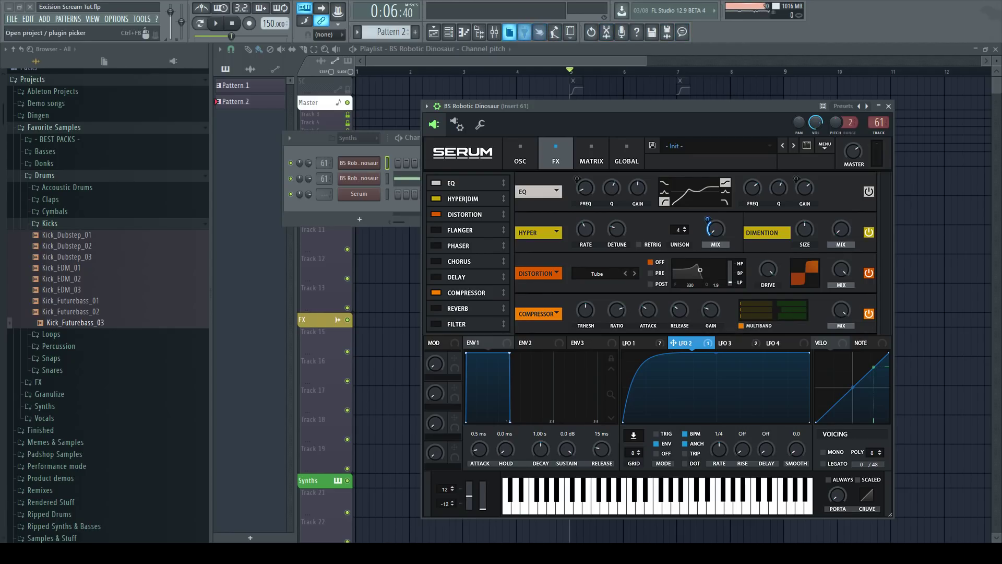
{"action": "left_click", "coordinate": [522, 58]}
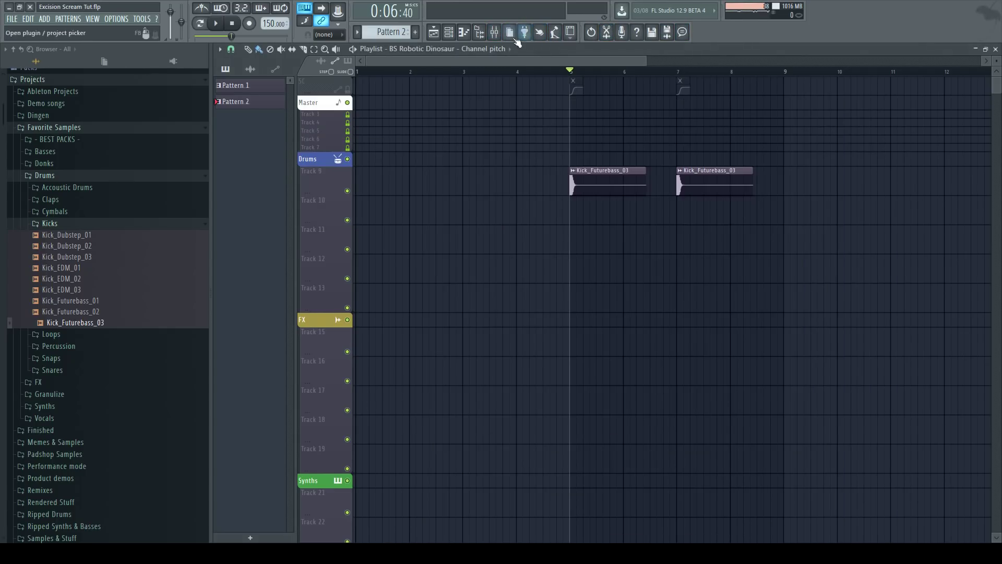
Open the mixer and inspect the OTT compressors on the bass's insert 61.
{"action": "left_click", "coordinate": [495, 32]}
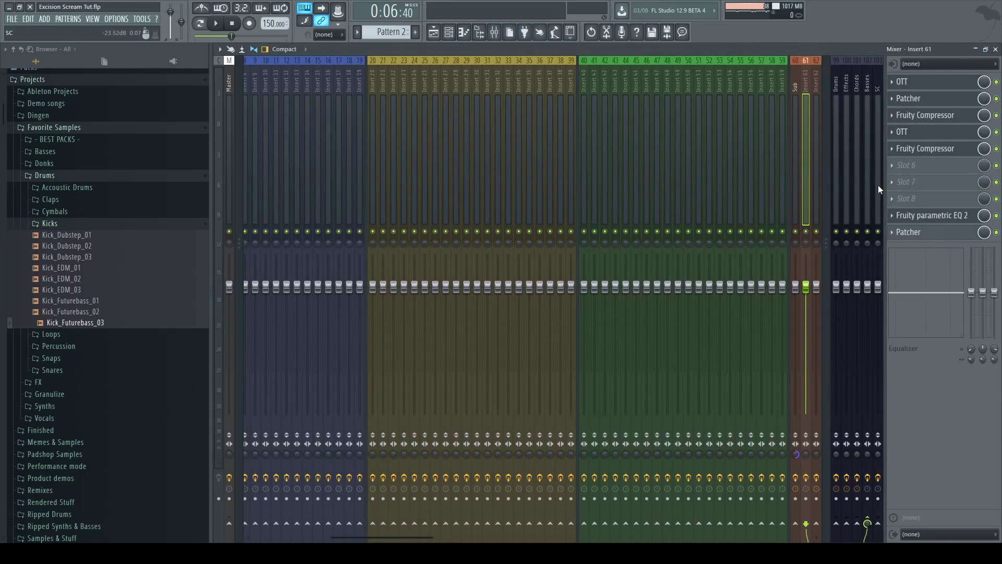
{"action": "left_click", "coordinate": [918, 82]}
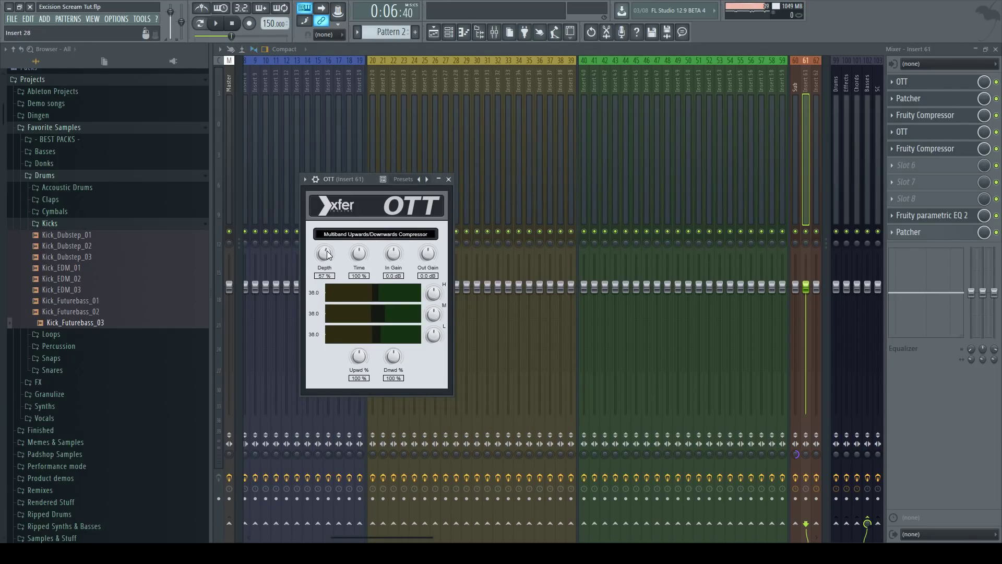
{"action": "left_click", "coordinate": [930, 134]}
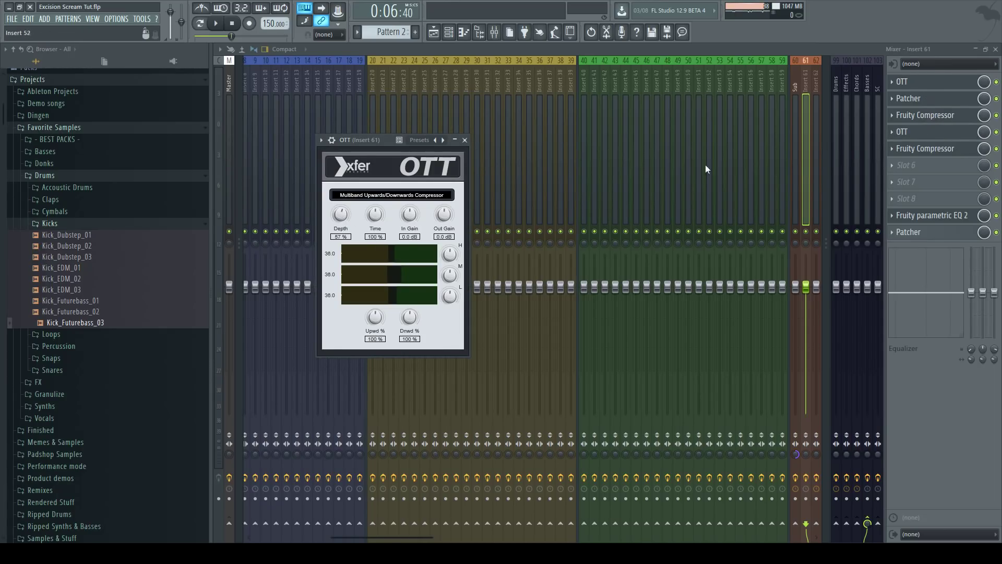
Open the insert's Patcher effect and rearrange its chain of effect nodes for clearer viewing.
{"action": "left_click", "coordinate": [919, 99]}
{"action": "left_click_drag", "start_coordinate": [445, 154], "coordinate": [547, 153]}
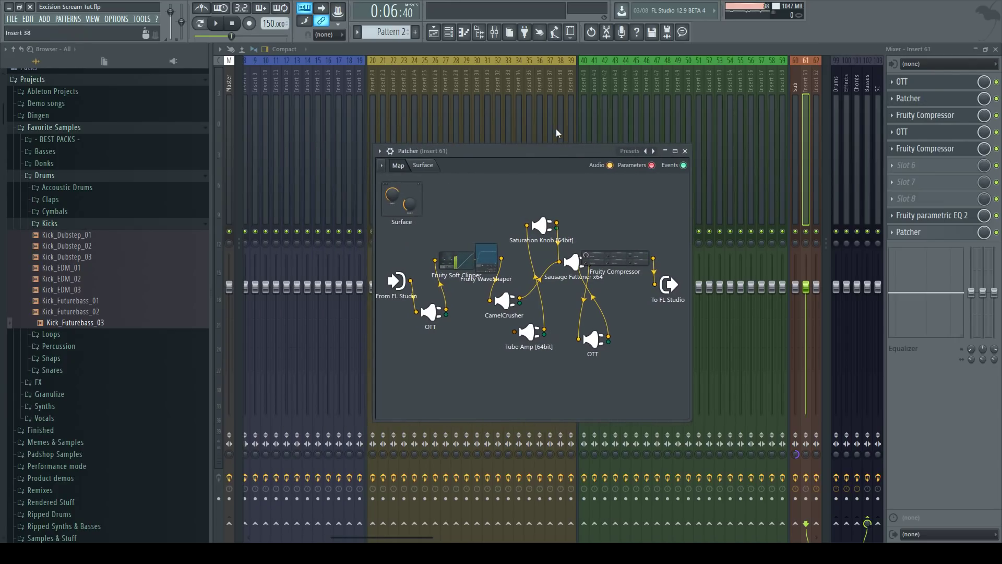
{"action": "left_click_drag", "start_coordinate": [477, 256], "coordinate": [464, 224]}
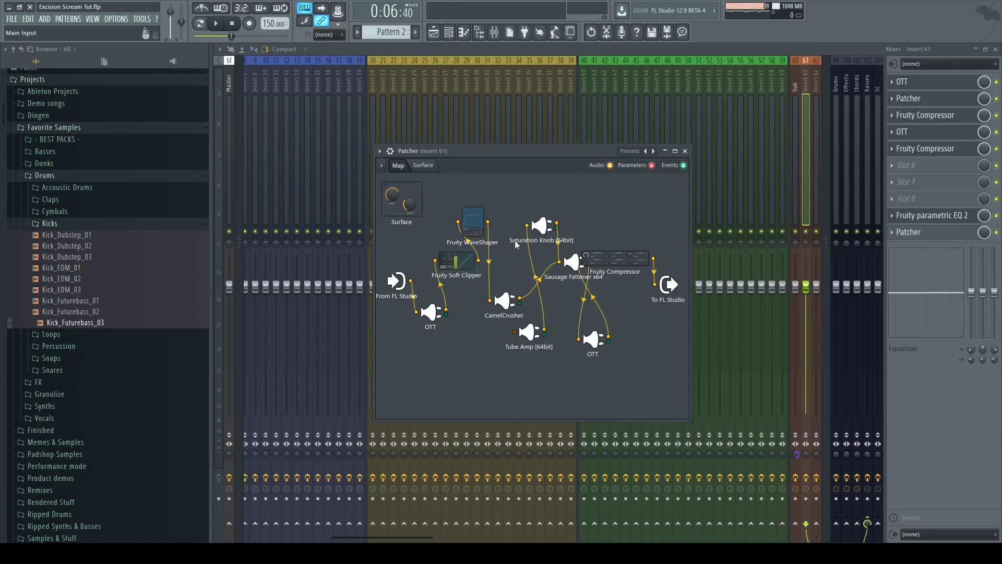
{"action": "mouse_move", "coordinate": [505, 301]}
{"action": "left_mouse_down"}
{"action": "mouse_move", "coordinate": [485, 286]}
{"action": "mouse_move", "coordinate": [499, 289]}
{"action": "left_mouse_up"}
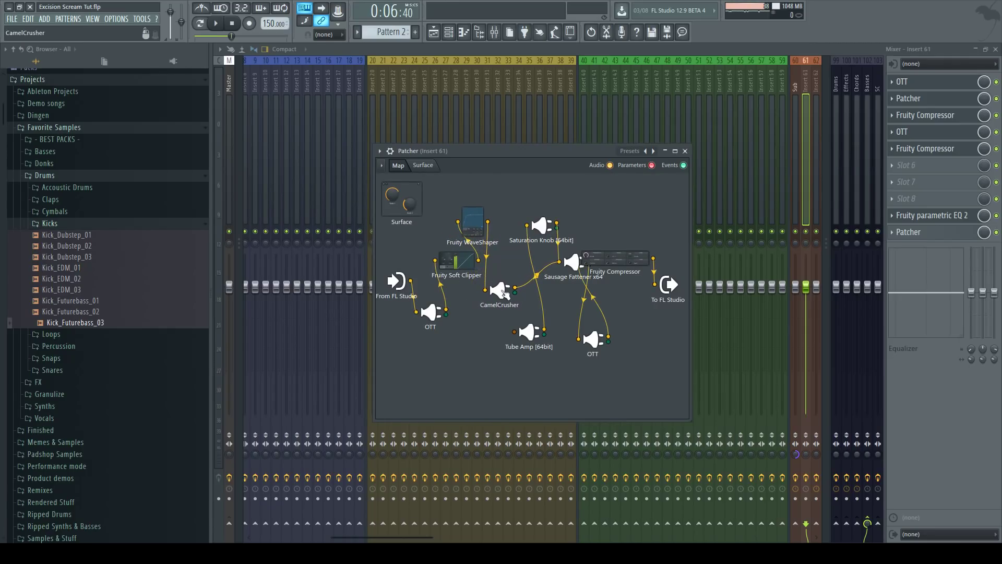
{"action": "left_click_drag", "start_coordinate": [615, 259], "coordinate": [626, 254]}
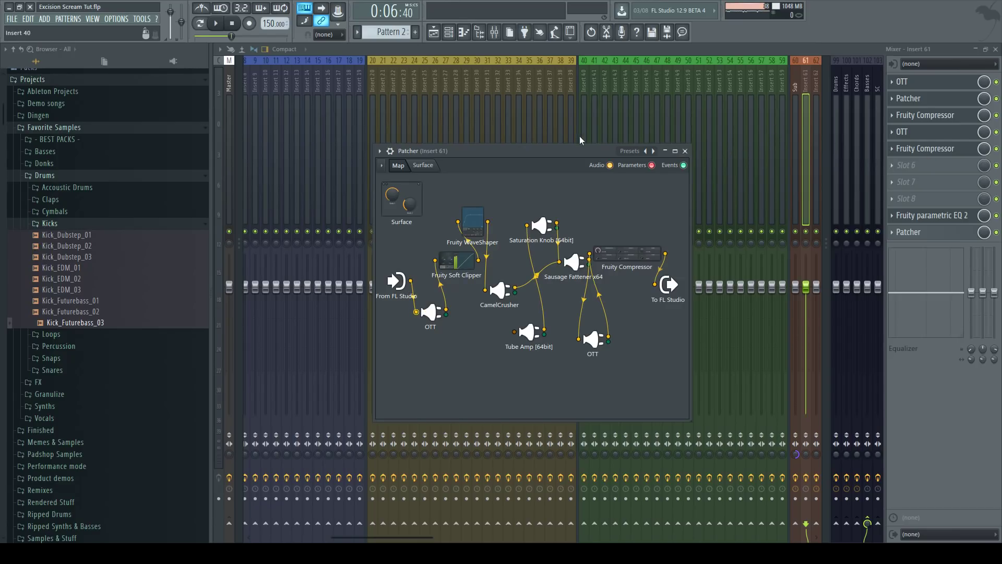
{"action": "left_click_drag", "start_coordinate": [554, 144], "coordinate": [619, 154]}
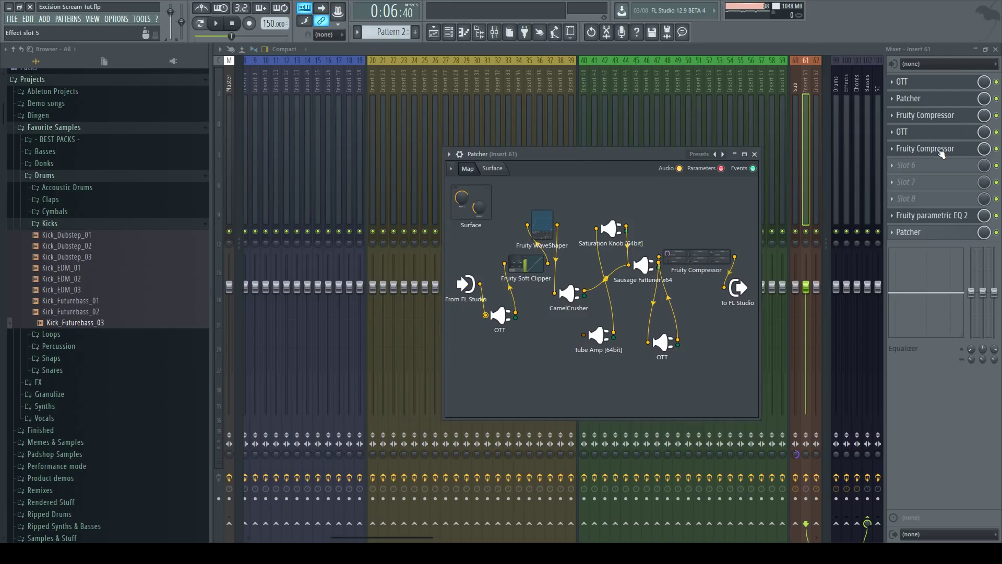
Inspect the settings of both Fruity Compressor instances on the insert.
{"action": "left_click", "coordinate": [932, 115]}
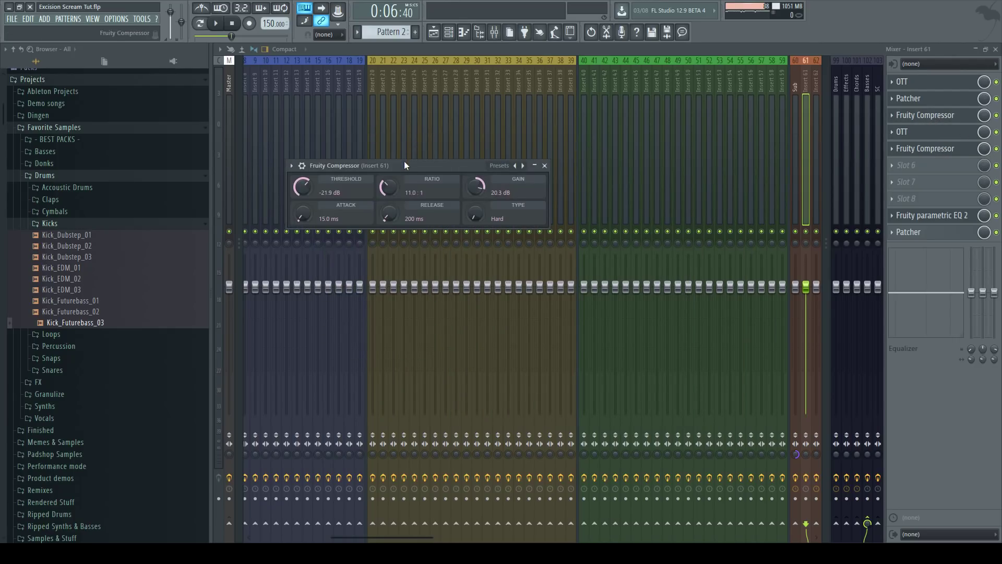
{"action": "left_click_drag", "start_coordinate": [404, 162], "coordinate": [633, 199]}
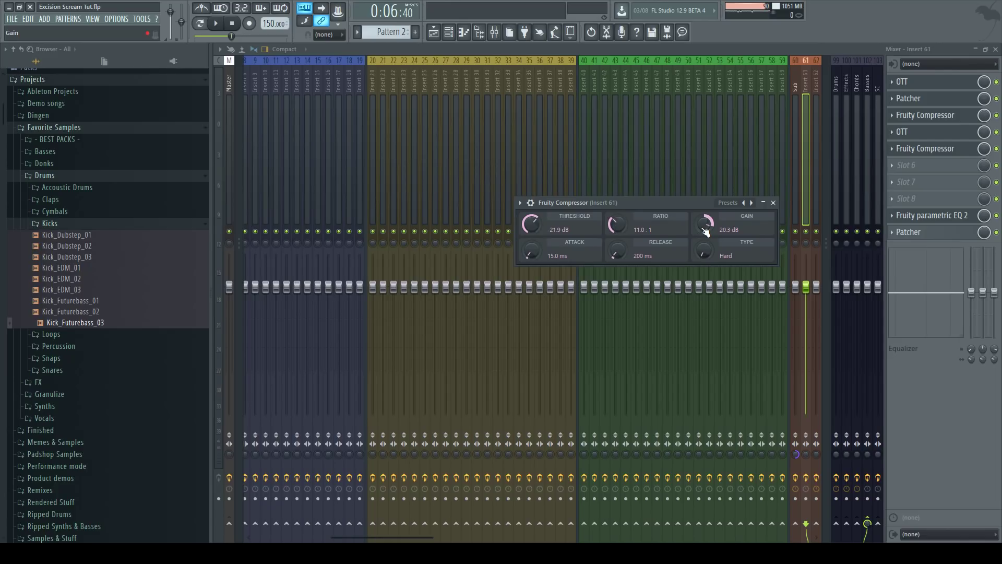
{"action": "left_click", "coordinate": [940, 150]}
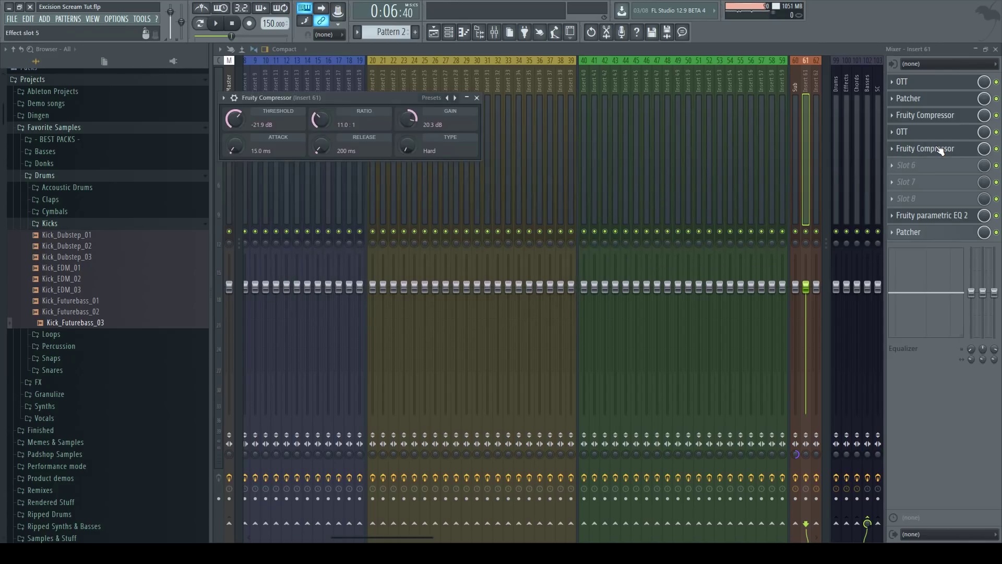
{"action": "left_click_drag", "start_coordinate": [390, 102], "coordinate": [626, 207]}
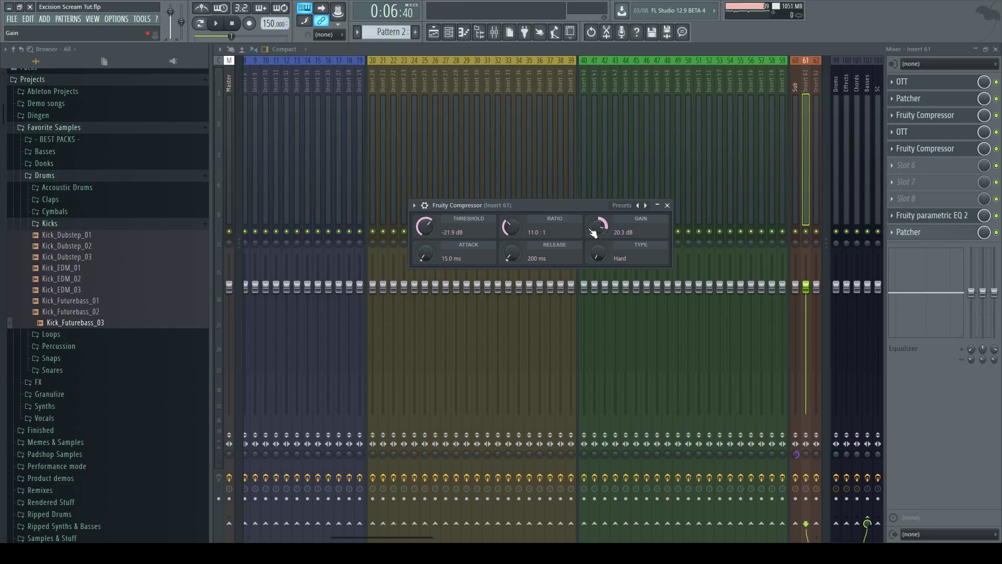
Open the Fruity parametric EQ 2 on the insert, then return to the playlist.
{"action": "left_click", "coordinate": [942, 220]}
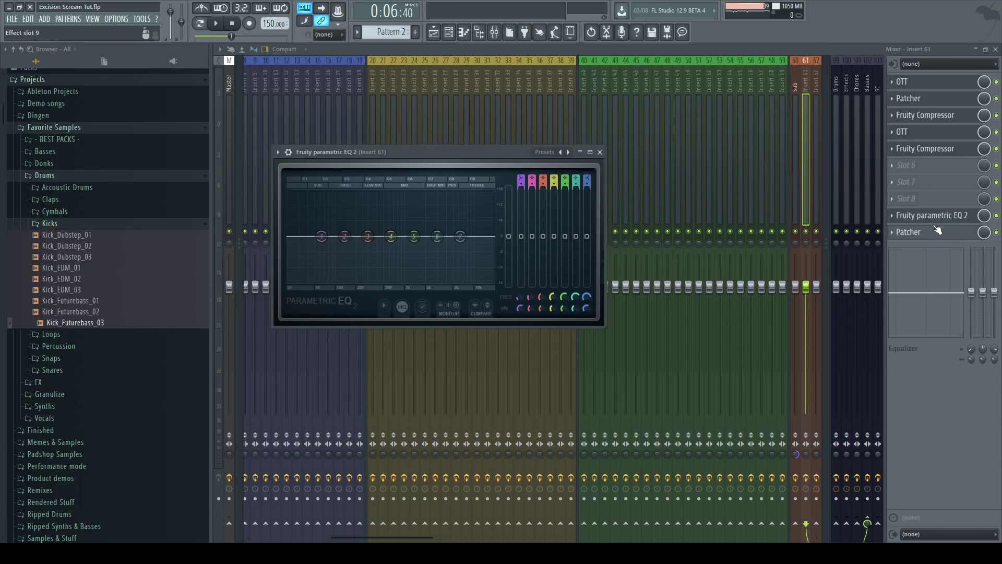
{"action": "left_click_drag", "start_coordinate": [434, 170], "coordinate": [585, 187]}
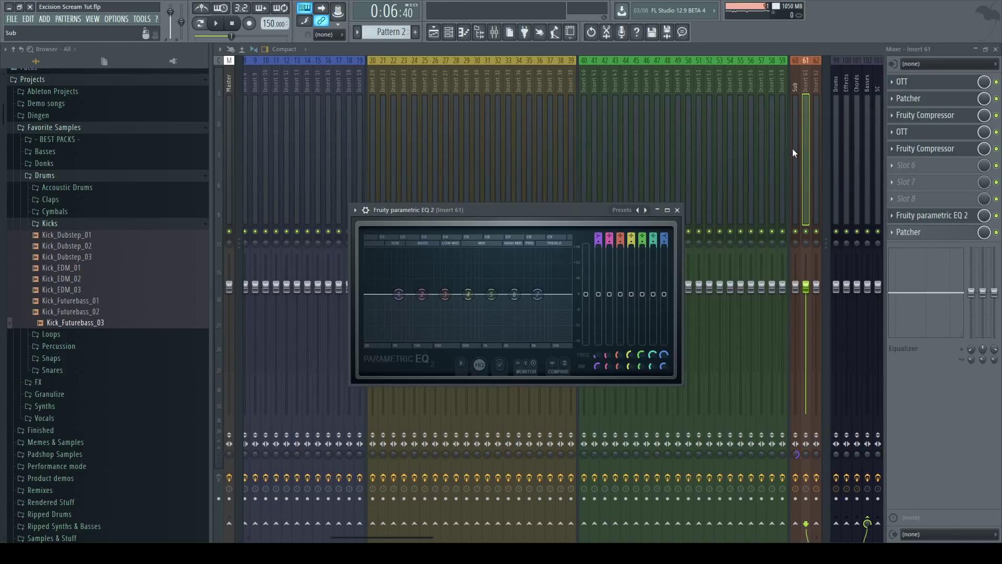
{"action": "left_click", "coordinate": [807, 101]}
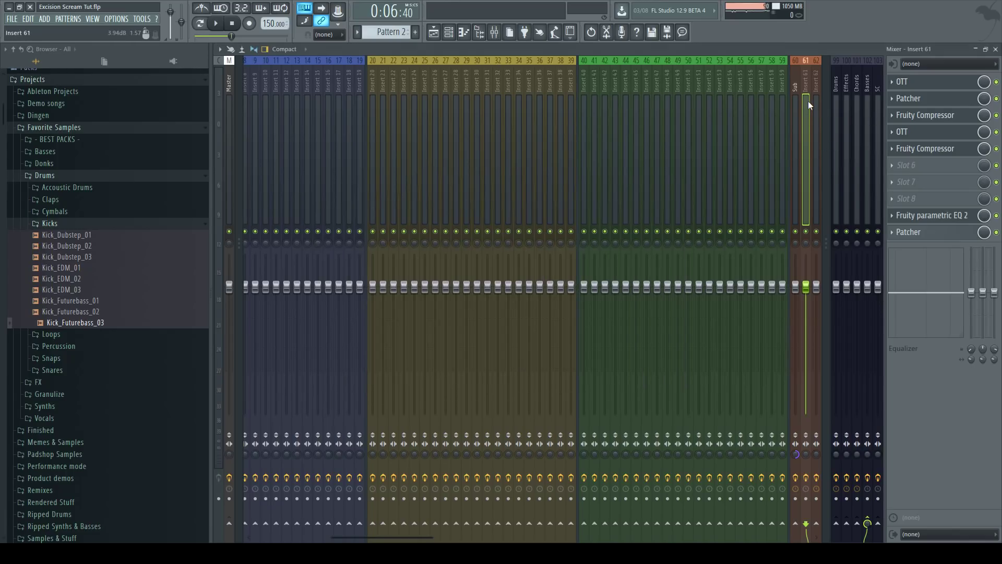
{"action": "left_click", "coordinate": [438, 38]}
Open the BS Robotic Dinosaur Serum patch and examine the LFO 3 warp modulation and OSC B octave and semitone settings.
{"action": "scroll", "coordinate": [558, 159], "scroll_direction": "down", "scroll_amount": 5}
{"action": "key", "text": "F6"}
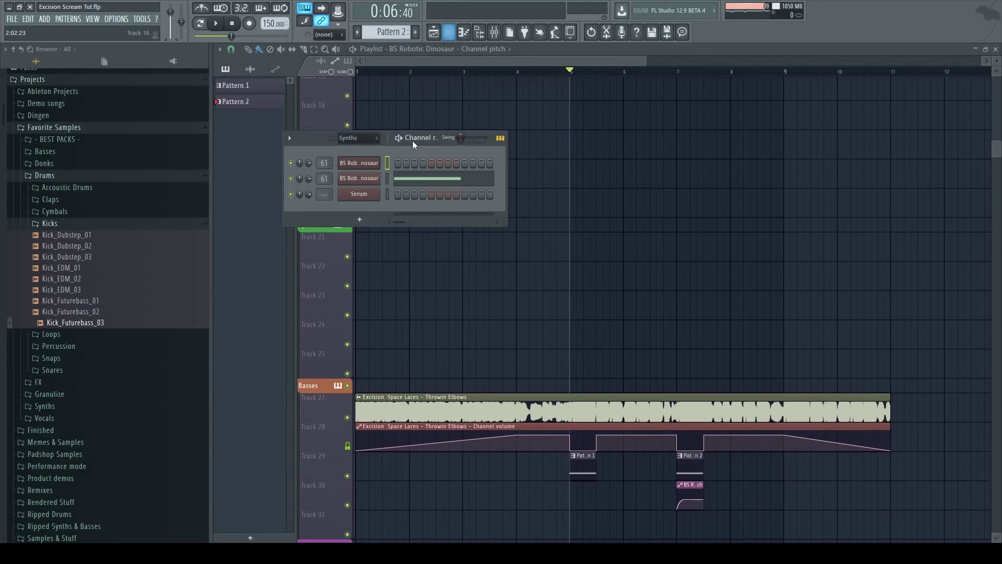
{"action": "left_click", "coordinate": [359, 178]}
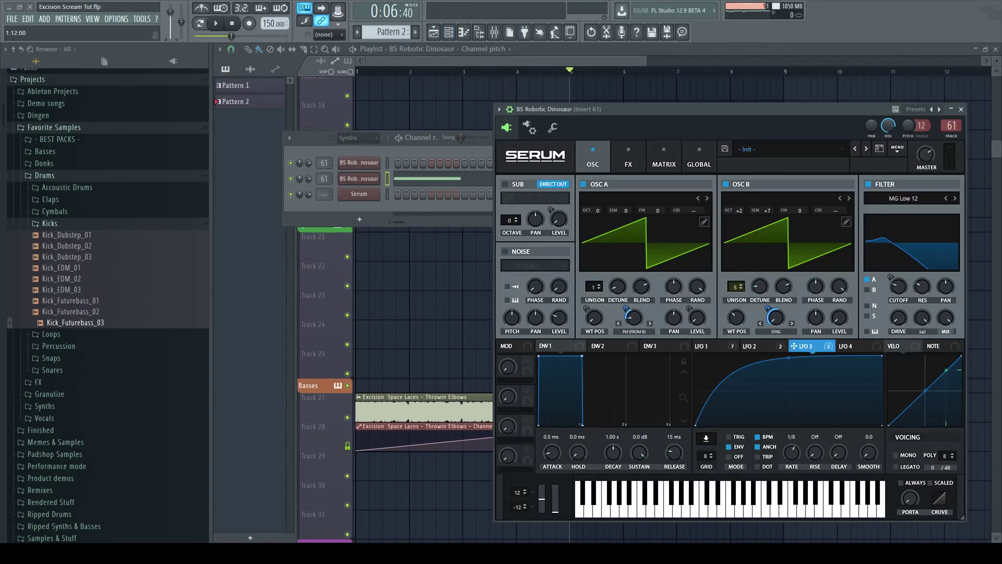
{"action": "left_click", "coordinate": [768, 309]}
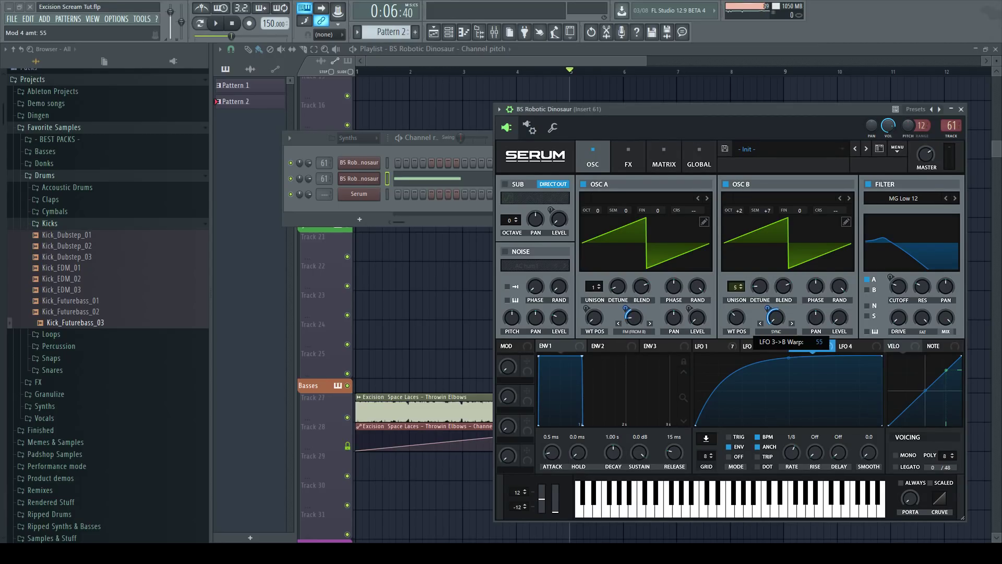
{"action": "left_click", "coordinate": [738, 211]}
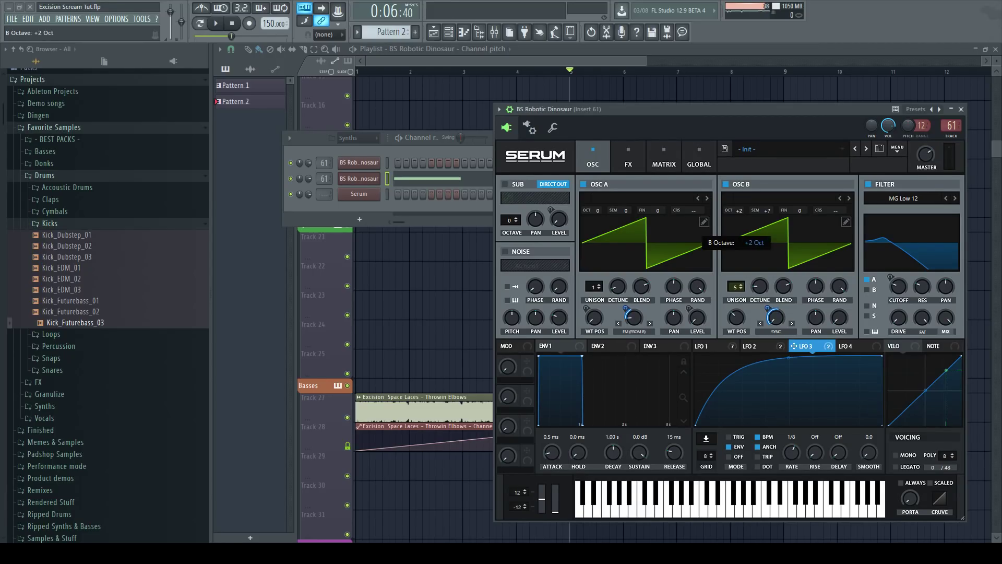
{"action": "left_click", "coordinate": [767, 210]}
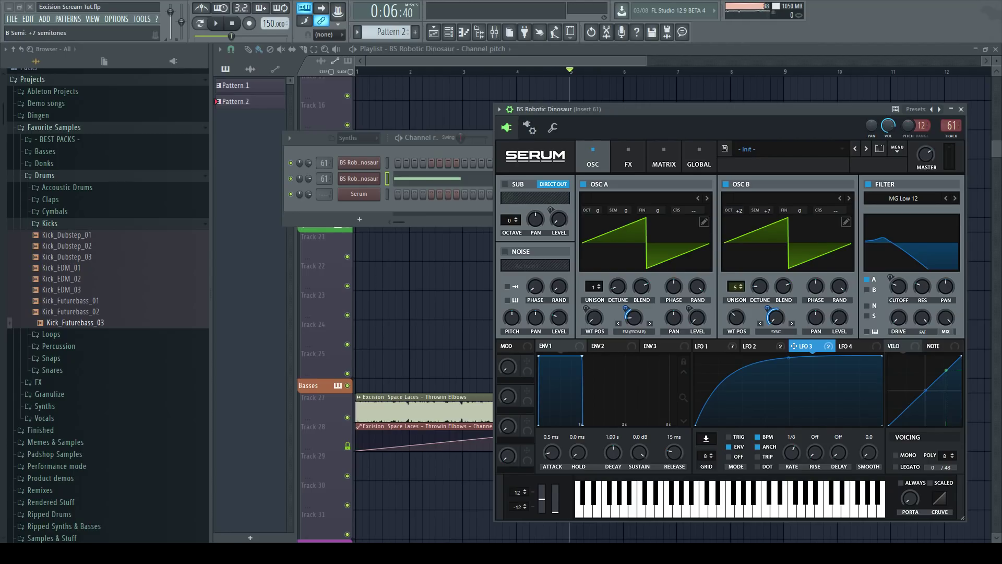
{"action": "left_click", "coordinate": [629, 157]}
{"action": "left_click", "coordinate": [607, 57]}
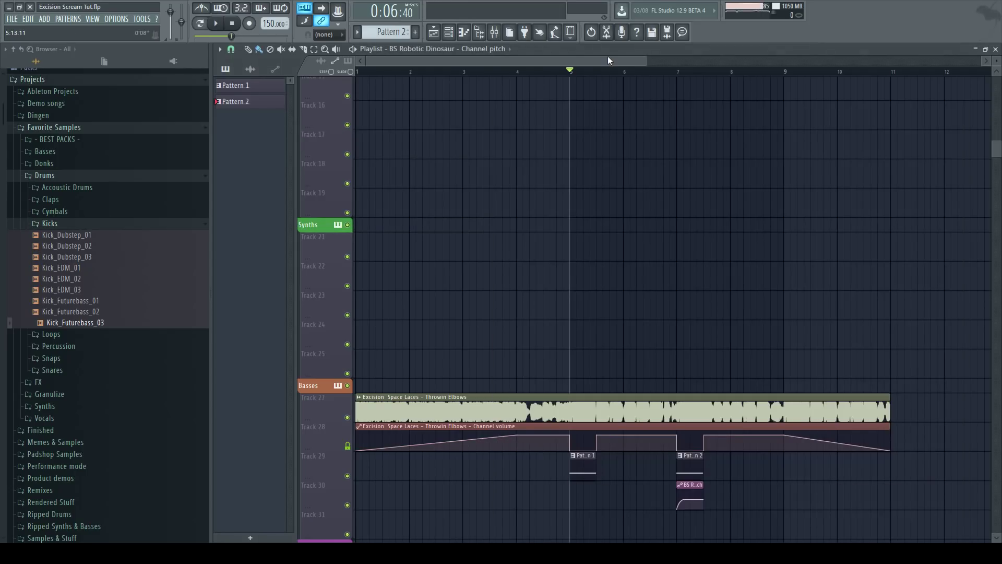
Set the playhead at bar 7 in the bass section and play the drop.
{"action": "scroll", "coordinate": [637, 267], "scroll_direction": "down", "scroll_amount": 2}
{"action": "scroll", "coordinate": [635, 269], "scroll_direction": "up", "scroll_amount": 2}
{"action": "scroll", "coordinate": [645, 258], "scroll_direction": "down", "scroll_amount": 2}
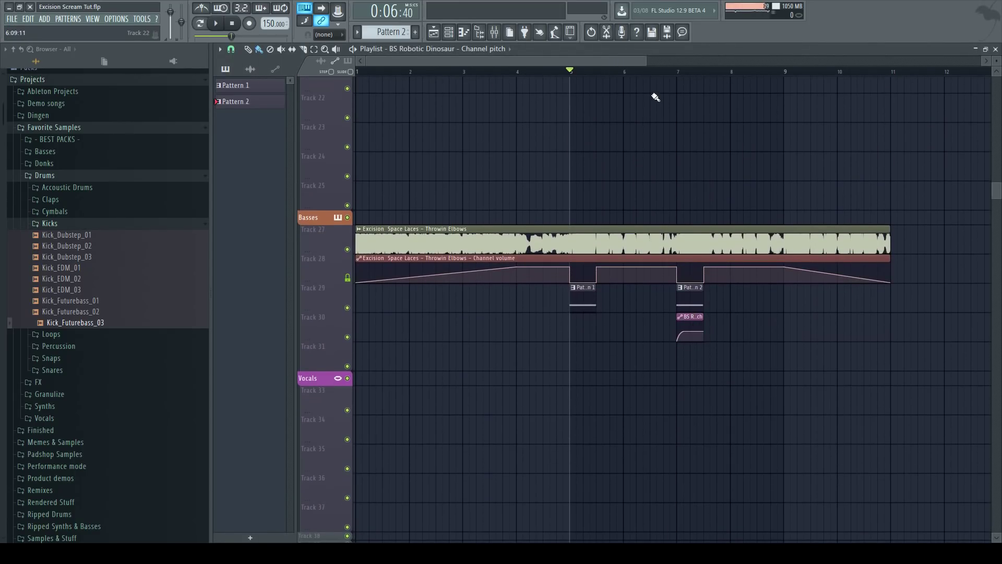
{"action": "left_click", "coordinate": [678, 72]}
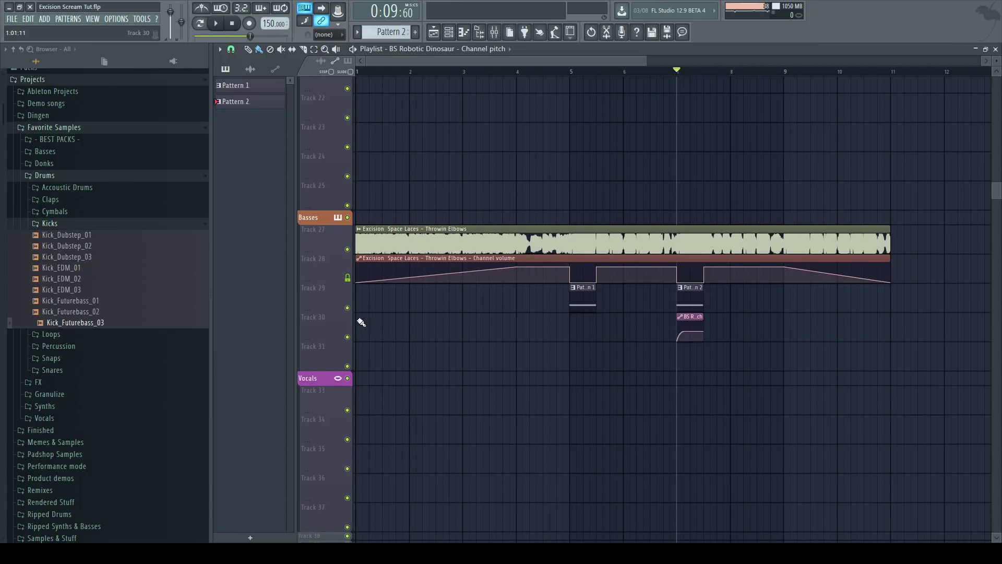
{"action": "key", "text": "space"}
Mute and unmute track 31 while playing back to compare.
{"action": "key", "text": "space"}
{"action": "key", "text": "space"}
{"action": "key", "text": "space"}
{"action": "left_click", "coordinate": [348, 337]}
{"action": "key", "text": "space"}
{"action": "key", "text": "space"}
{"action": "left_click", "coordinate": [349, 337]}
{"action": "key", "text": "space"}
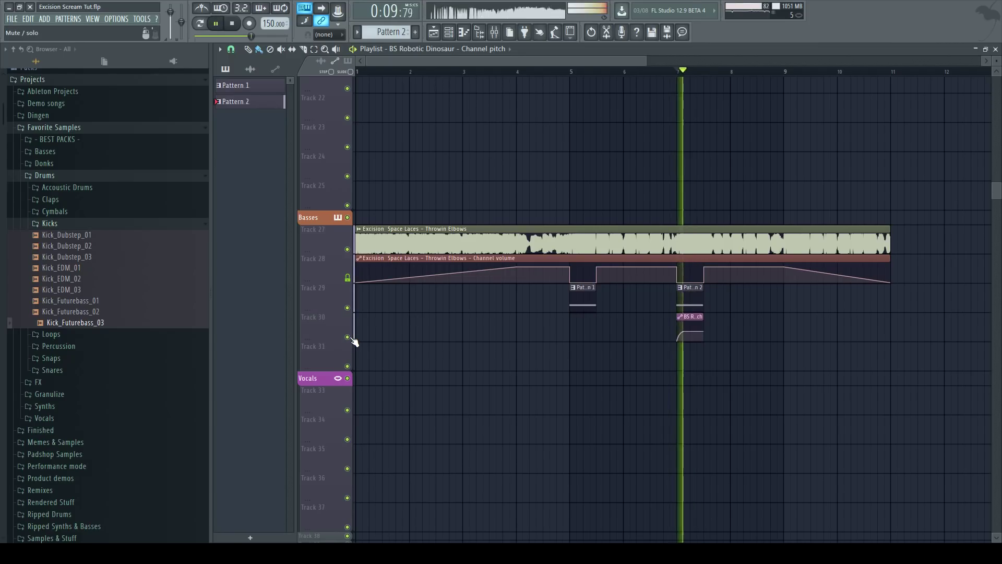
{"action": "key", "text": "space"}
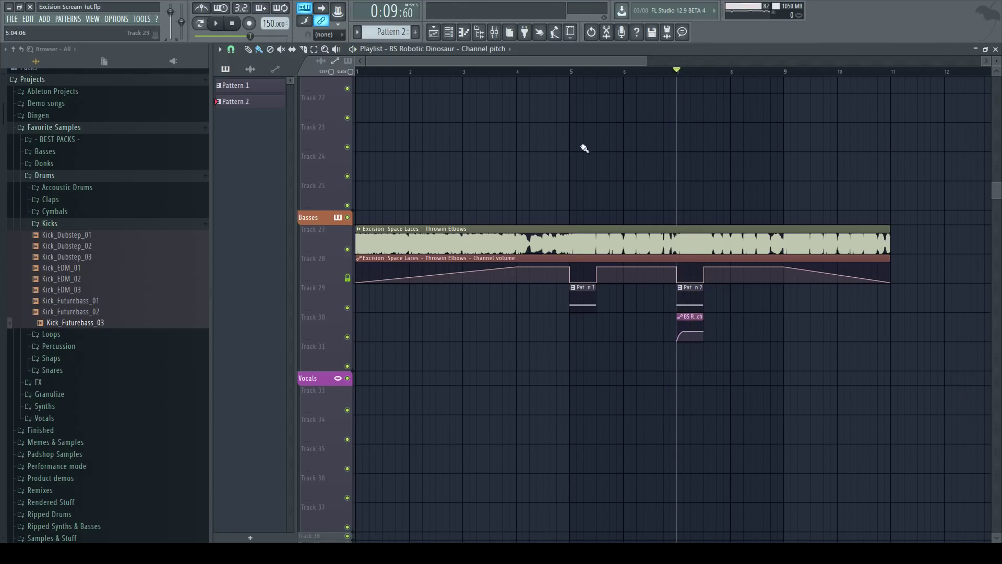
Mute tracks 29 and 30, play the section, and unmute them again to compare.
{"action": "left_click", "coordinate": [497, 35]}
{"action": "left_click", "coordinate": [497, 34]}
{"action": "left_click", "coordinate": [349, 278]}
{"action": "left_click", "coordinate": [348, 308]}
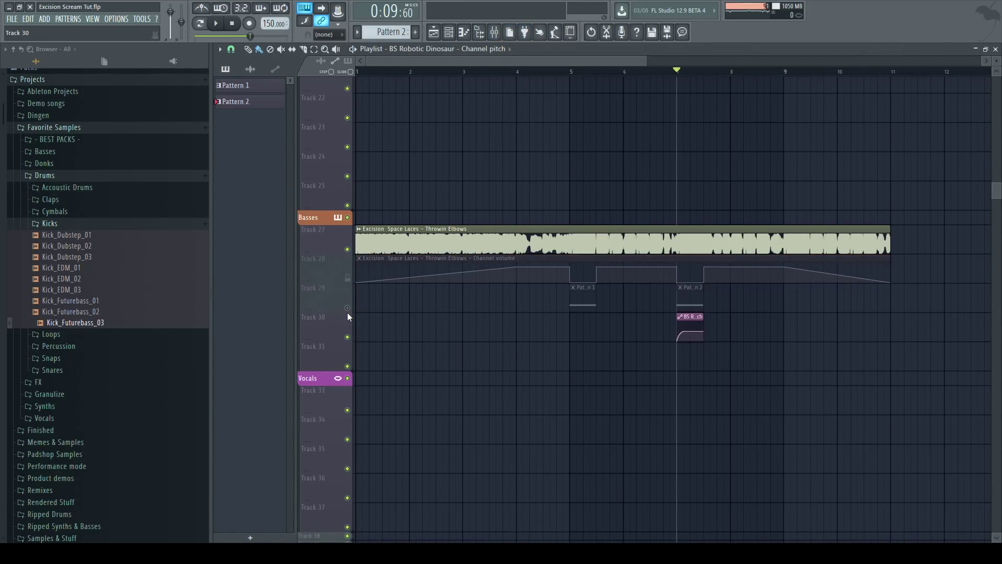
{"action": "key", "text": "space"}
{"action": "key", "text": "space"}
{"action": "key", "text": "space"}
{"action": "key", "text": "space"}
{"action": "left_click", "coordinate": [348, 280]}
{"action": "left_click", "coordinate": [347, 307]}
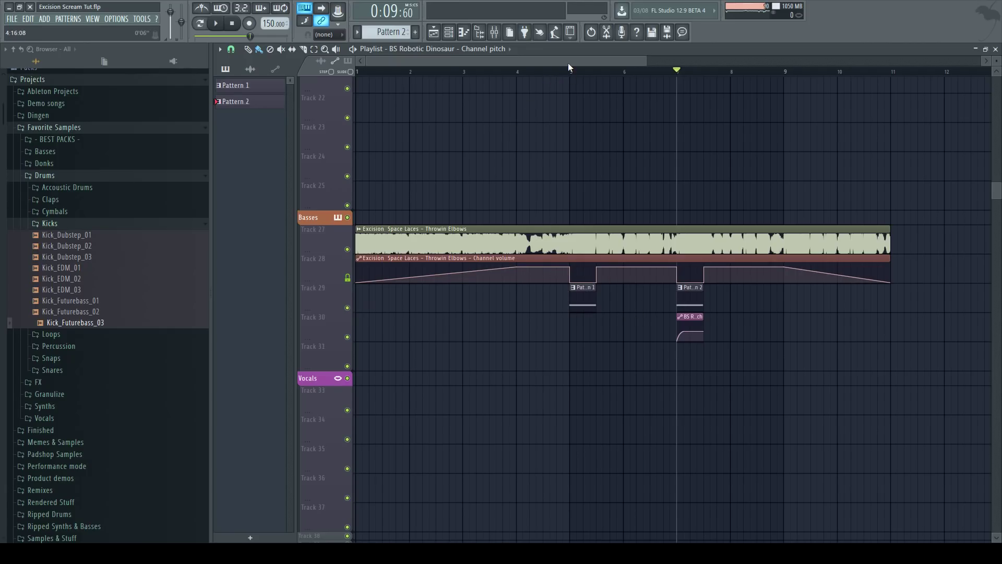
{"action": "left_click_drag", "start_coordinate": [651, 67], "coordinate": [909, 123]}
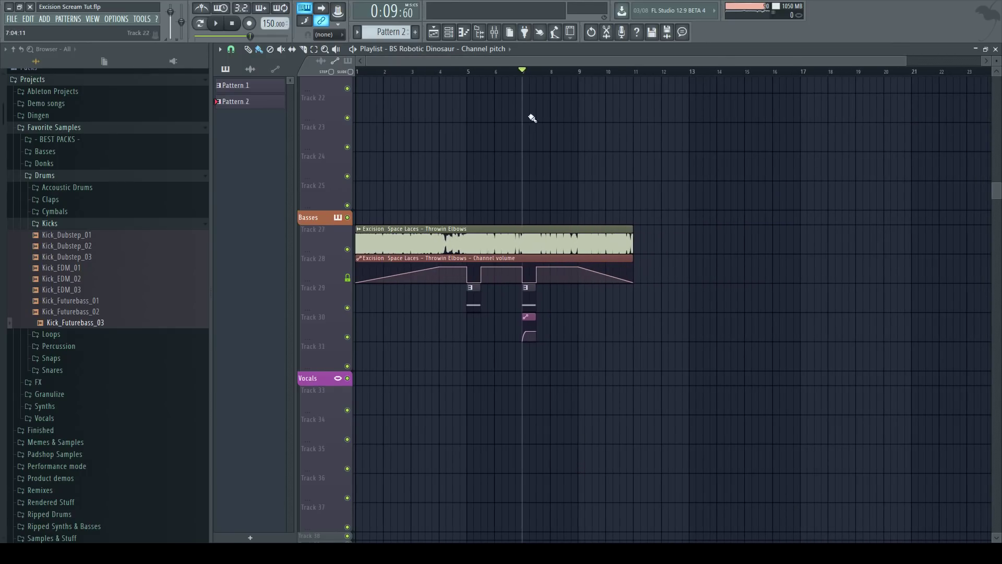
{"action": "left_click", "coordinate": [495, 32]}
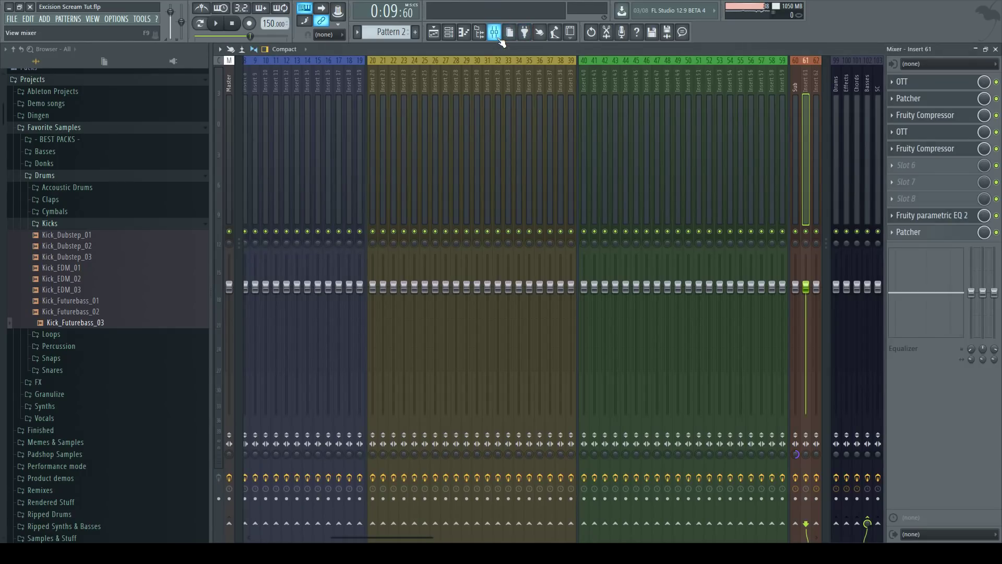
{"action": "left_click", "coordinate": [499, 36]}
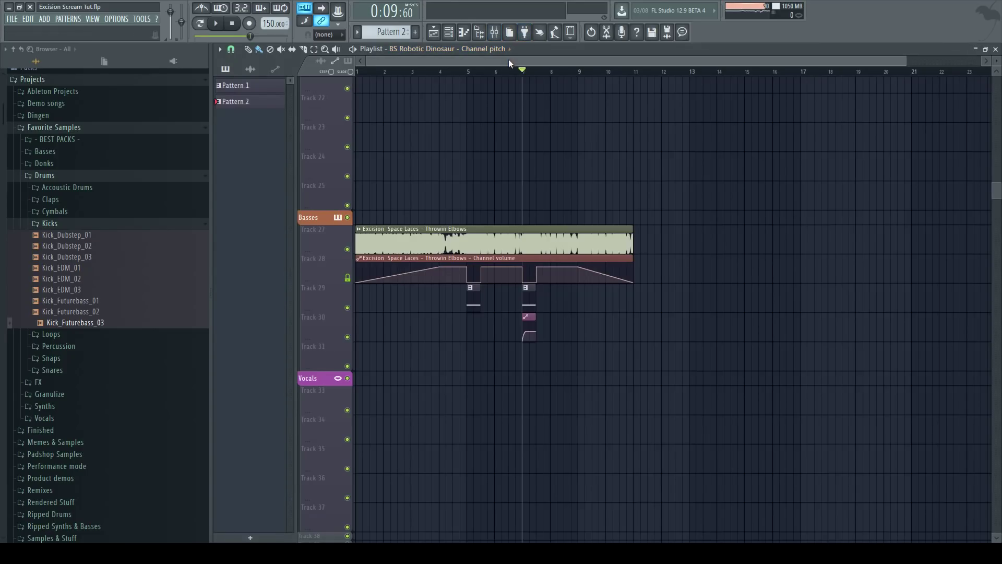
{"action": "left_click_drag", "start_coordinate": [905, 62], "coordinate": [700, 91]}
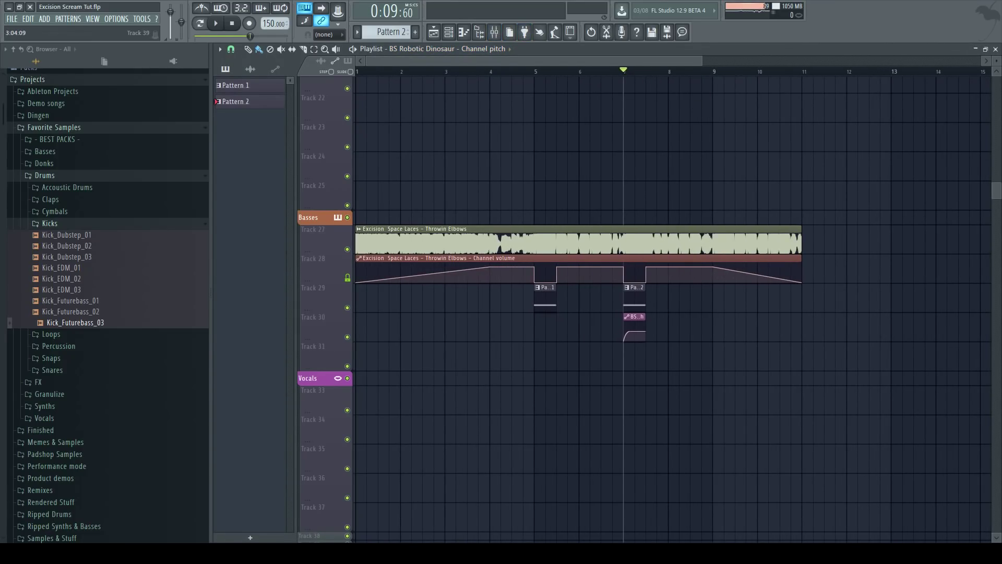